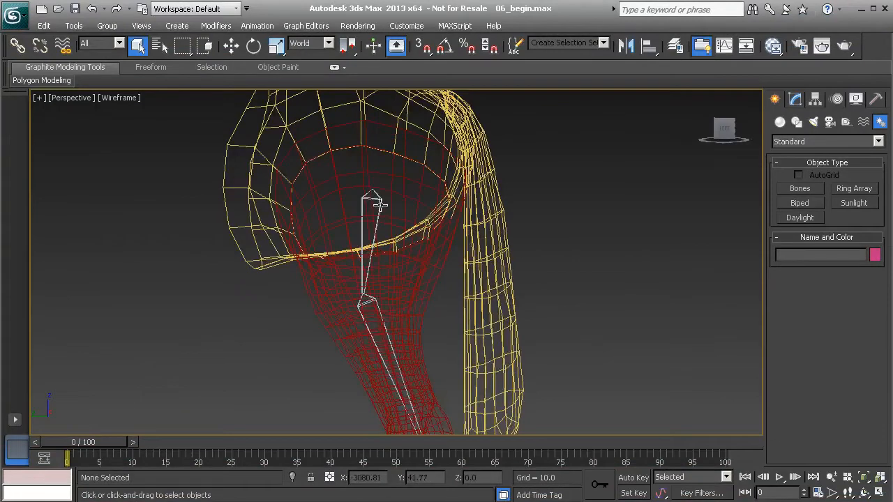
- Select the left femur and tibia bones individually and examine their placement inside the leg mesh
{"action": "middle_click_drag", "start_coordinate": [376, 312], "coordinate": [375, 242]}
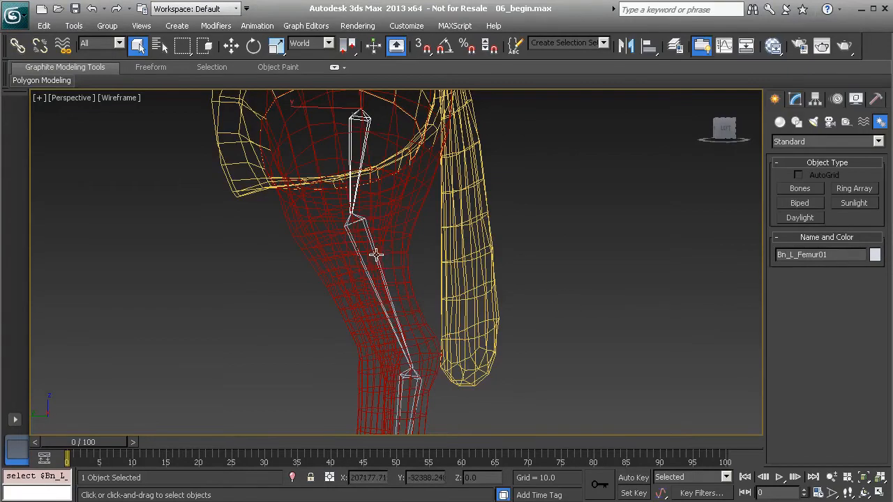
{"action": "left_click", "coordinate": [375, 254]}
{"action": "left_click", "coordinate": [361, 222]}
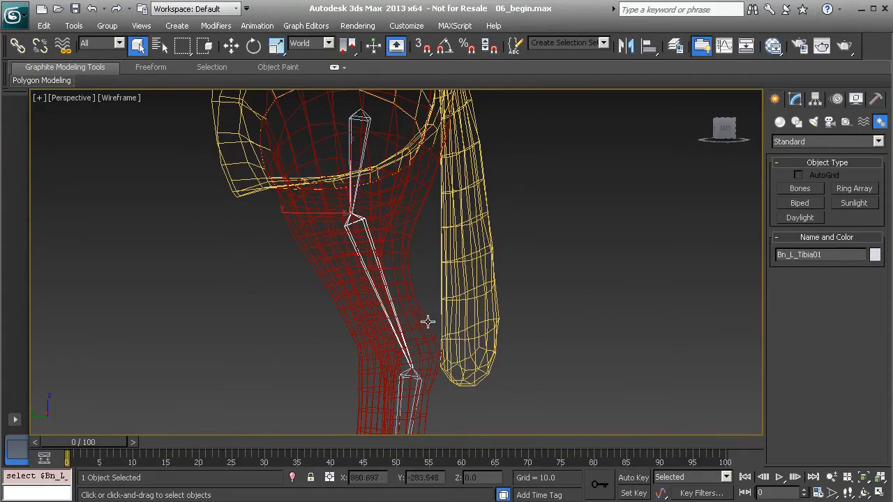
{"action": "middle_click_drag", "start_coordinate": [388, 278], "coordinate": [436, 286], "text": "alt"}
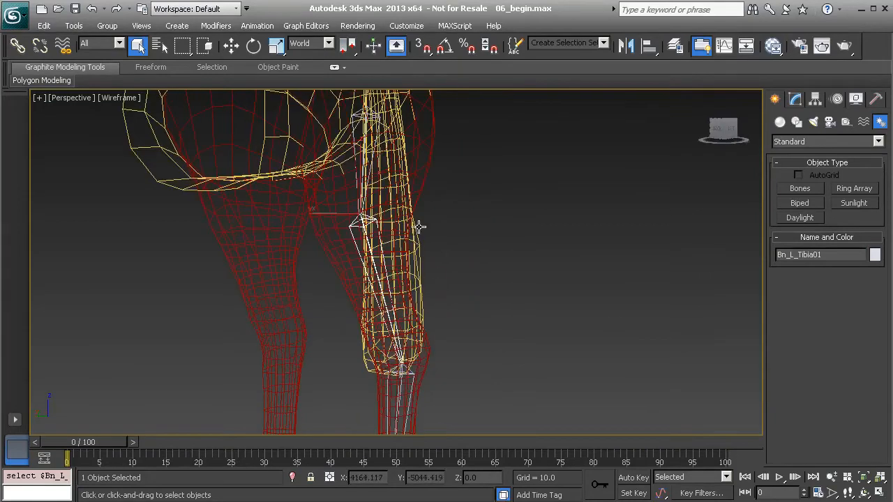
{"action": "middle_click_drag", "start_coordinate": [347, 173], "coordinate": [363, 233], "text": "alt"}
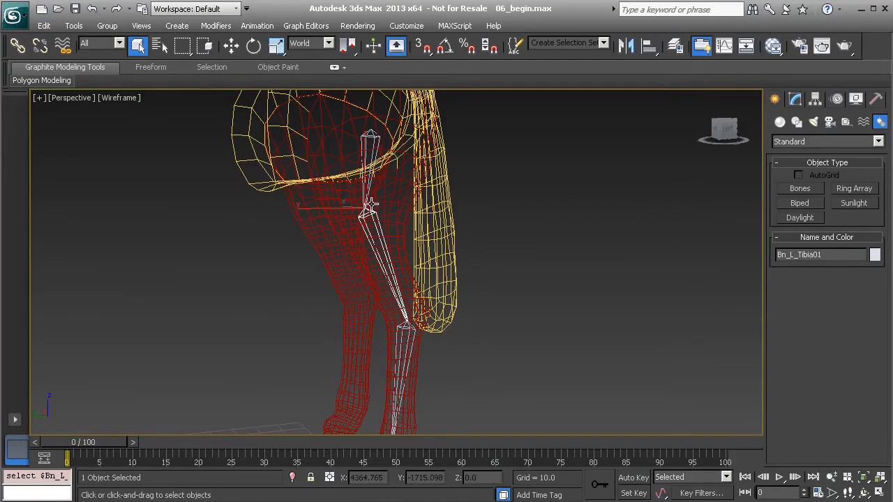
- Step down the bone hierarchy from the tibia to the metatarsal, and back up to the left femur bone
{"action": "key", "text": "Page_Down"}
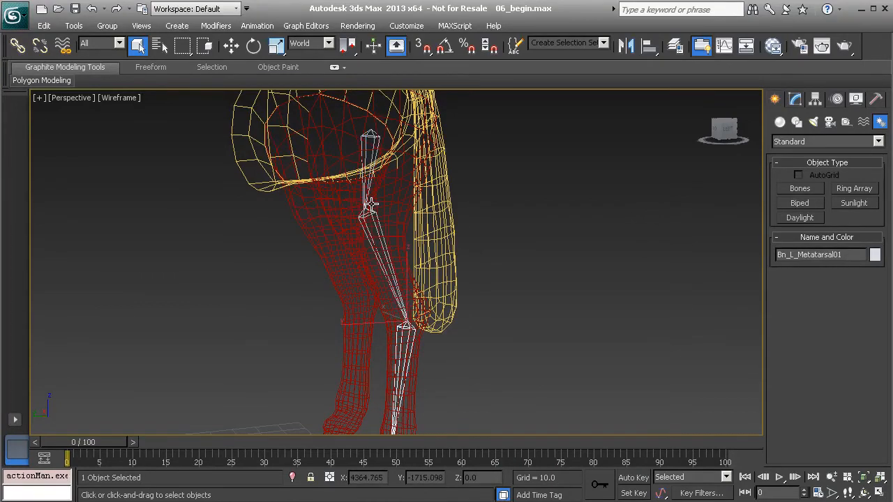
{"action": "middle_click_drag", "start_coordinate": [424, 265], "coordinate": [433, 203]}
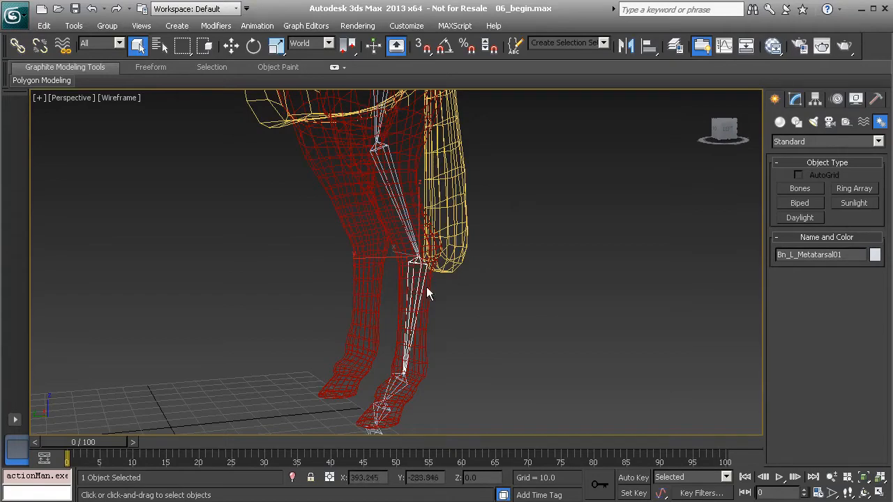
{"action": "middle_click_drag", "start_coordinate": [451, 271], "coordinate": [441, 336]}
{"action": "key", "text": "Page_Up"}
{"action": "key", "text": "Page_Up"}
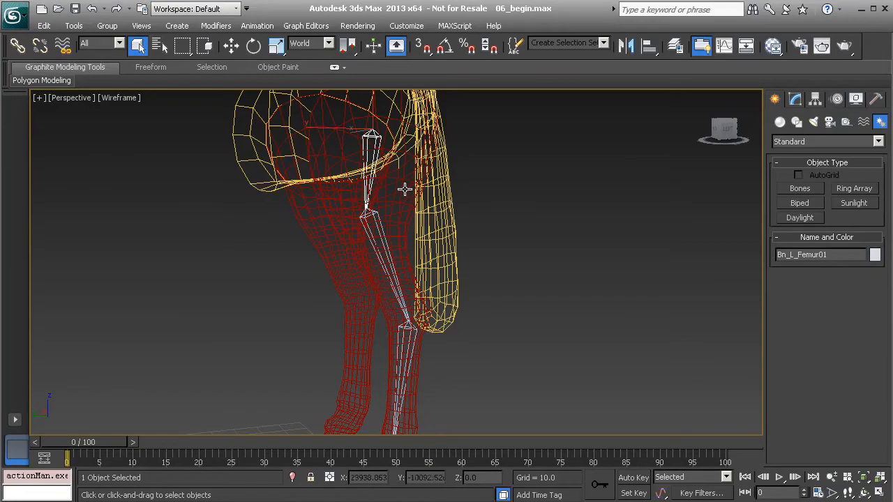
{"action": "middle_click_drag", "start_coordinate": [402, 261], "coordinate": [405, 179]}
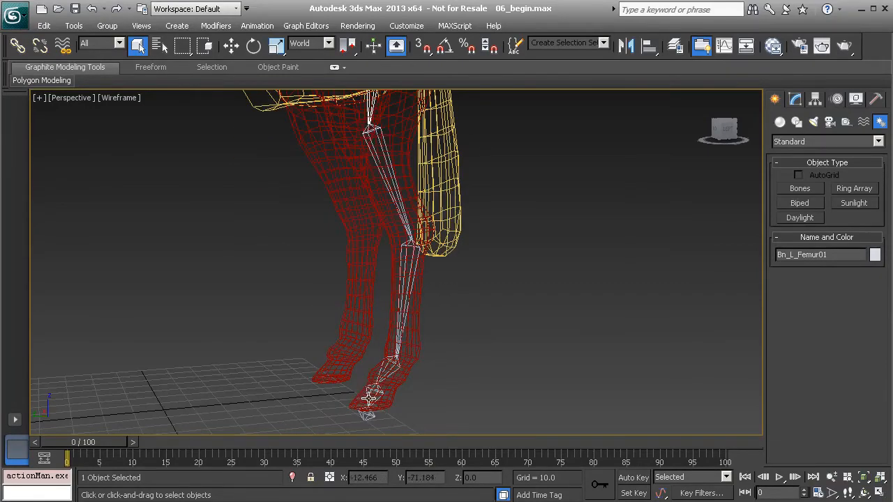
{"action": "middle_click_drag", "start_coordinate": [388, 180], "coordinate": [401, 177], "text": "alt"}
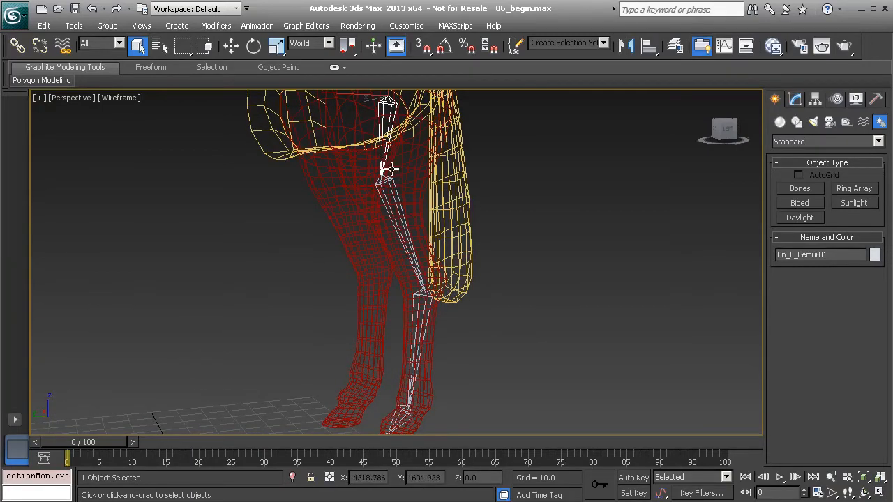
- Select the left femur bone together with its entire child chain, and then only the nub at the chain's end
{"action": "double_click", "coordinate": [389, 165]}
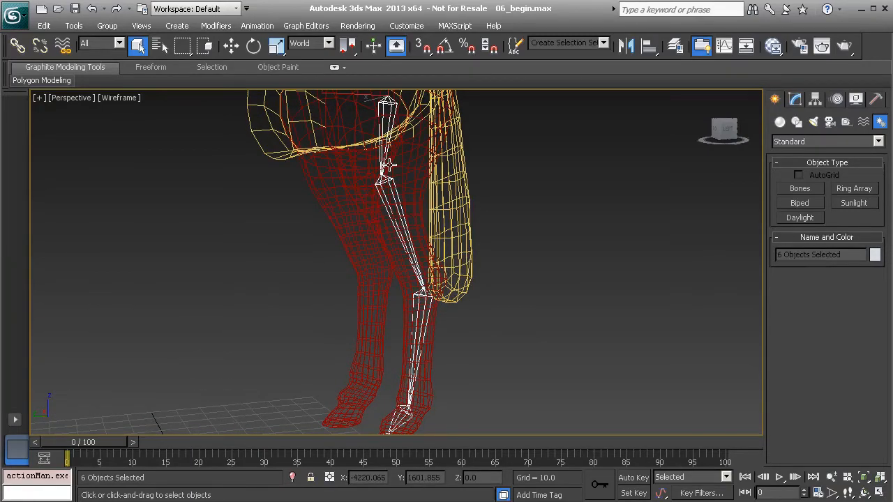
{"action": "middle_click_drag", "start_coordinate": [480, 242], "coordinate": [484, 226]}
{"action": "scroll", "coordinate": [485, 225], "scroll_direction": "down", "scroll_amount": 1}
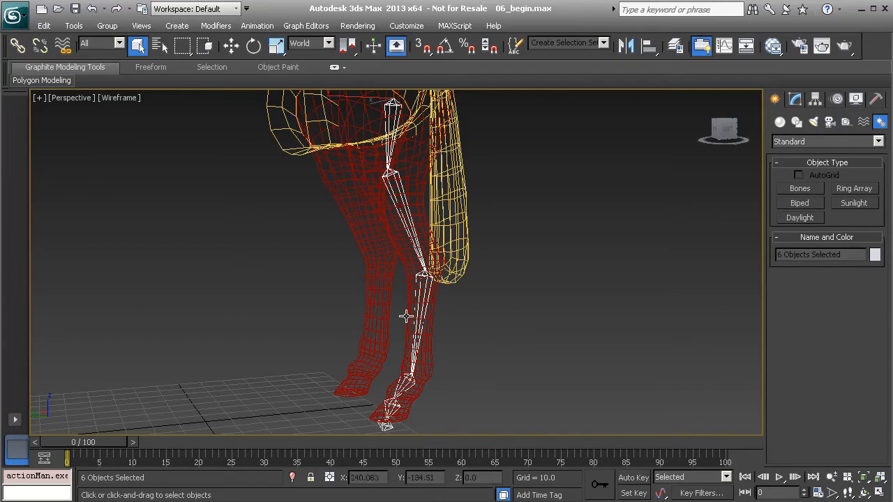
{"action": "left_click", "coordinate": [385, 426]}
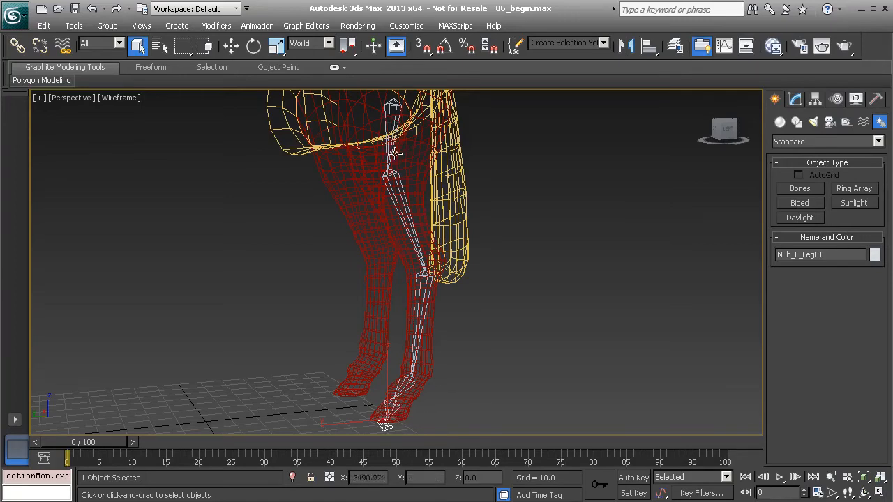
- Clear the selection and open the Bone Tools for editing the left leg's bones
{"action": "left_click", "coordinate": [524, 196]}
{"action": "middle_click_drag", "start_coordinate": [489, 204], "coordinate": [470, 229], "text": "alt"}
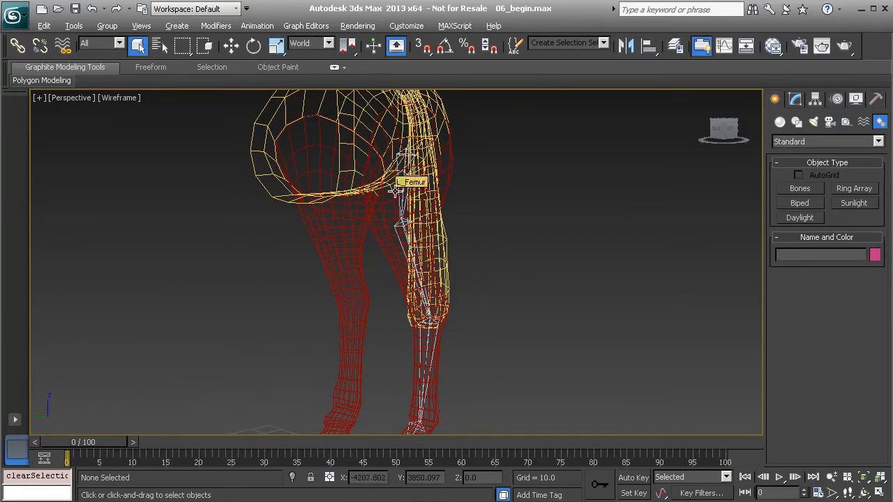
{"action": "middle_click_drag", "start_coordinate": [395, 191], "coordinate": [348, 198], "text": "alt"}
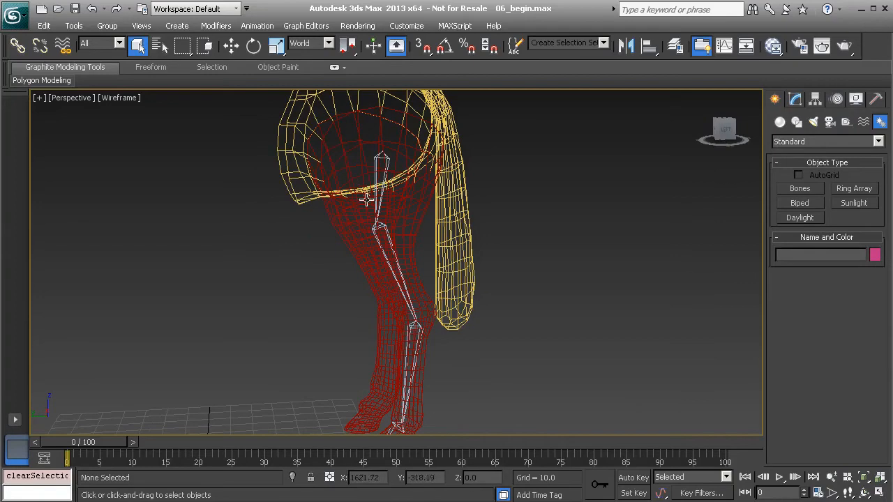
{"action": "left_click", "coordinate": [256, 26]}
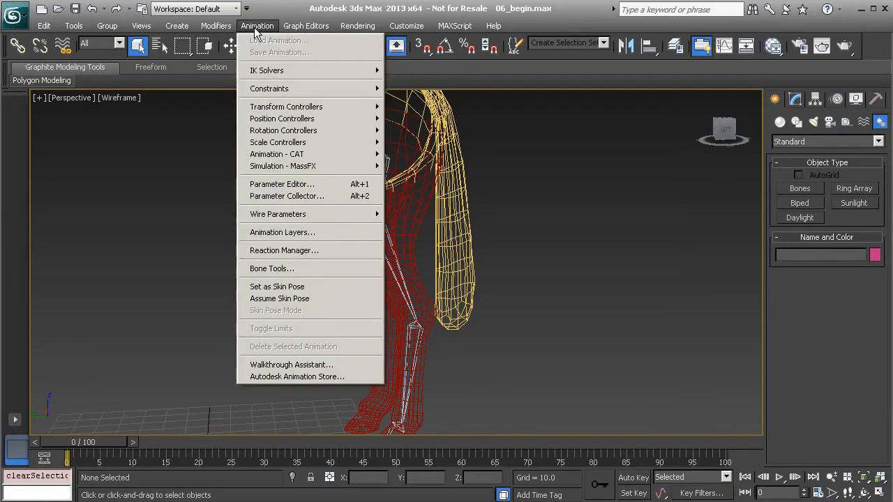
{"action": "left_click", "coordinate": [326, 271]}
{"action": "middle_click_drag", "start_coordinate": [358, 234], "coordinate": [377, 240], "text": "alt"}
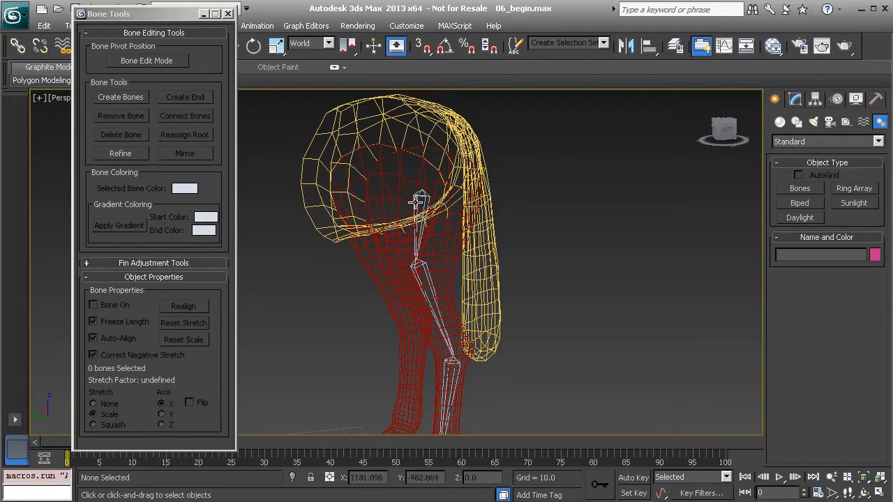
{"action": "middle_click_drag", "start_coordinate": [442, 226], "coordinate": [418, 187], "text": "alt"}
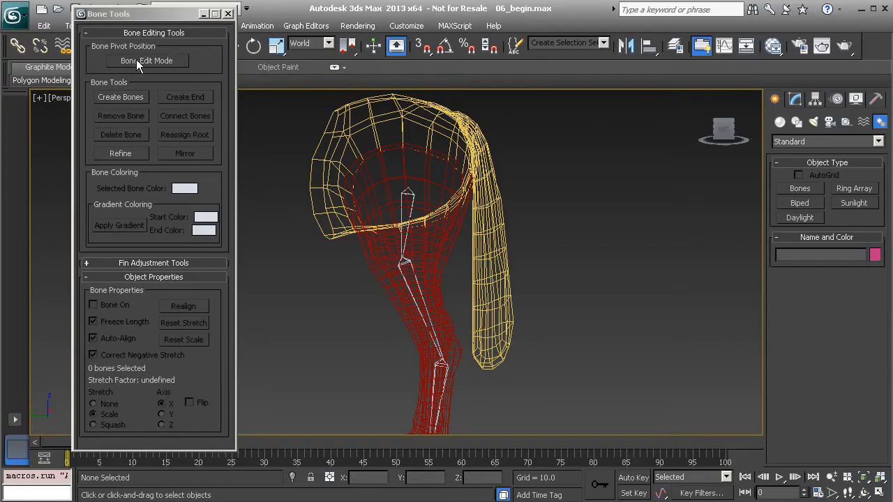
- Select the left femur bone and try to move it without Bone Edit Mode
{"action": "left_click", "coordinate": [410, 272]}
{"action": "left_click", "coordinate": [406, 267]}
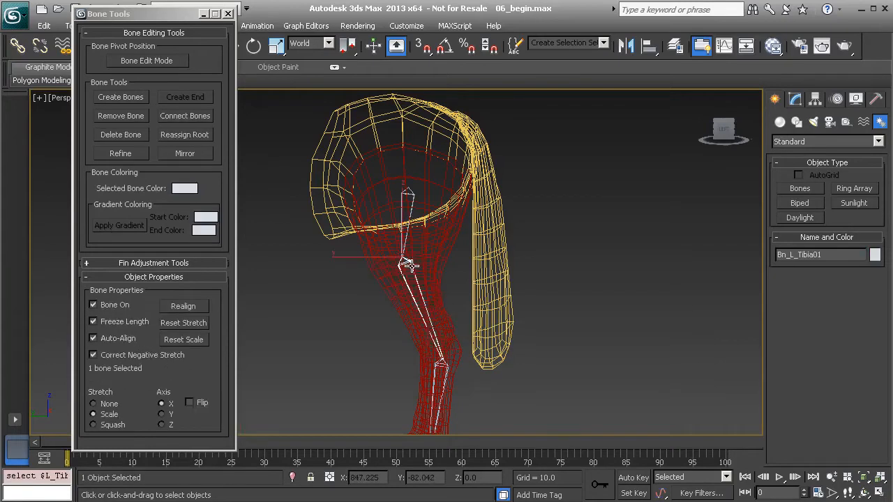
{"action": "left_click", "coordinate": [410, 197]}
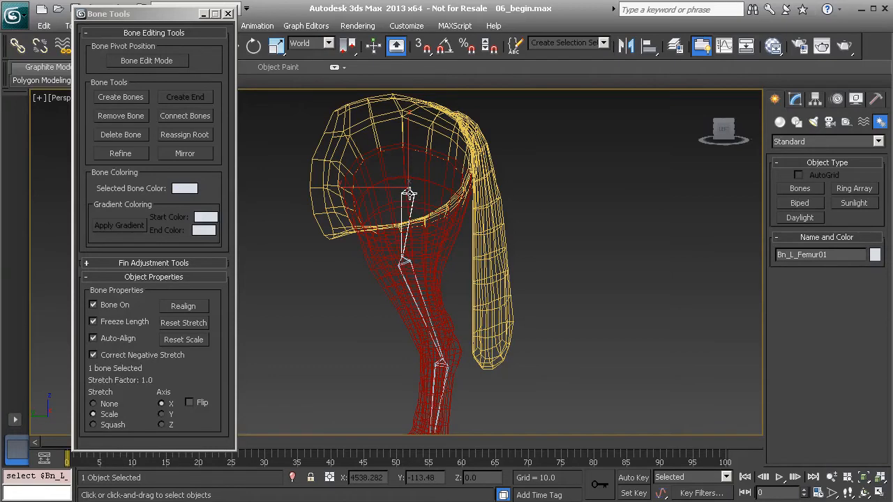
{"action": "key", "text": "w"}
{"action": "mouse_move", "coordinate": [388, 169]}
{"action": "left_mouse_down"}
{"action": "mouse_move", "coordinate": [382, 196]}
{"action": "mouse_move", "coordinate": [418, 187]}
{"action": "mouse_move", "coordinate": [413, 147]}
{"action": "mouse_move", "coordinate": [345, 206]}
{"action": "mouse_move", "coordinate": [392, 179]}
{"action": "mouse_move", "coordinate": [381, 170]}
{"action": "left_mouse_up"}
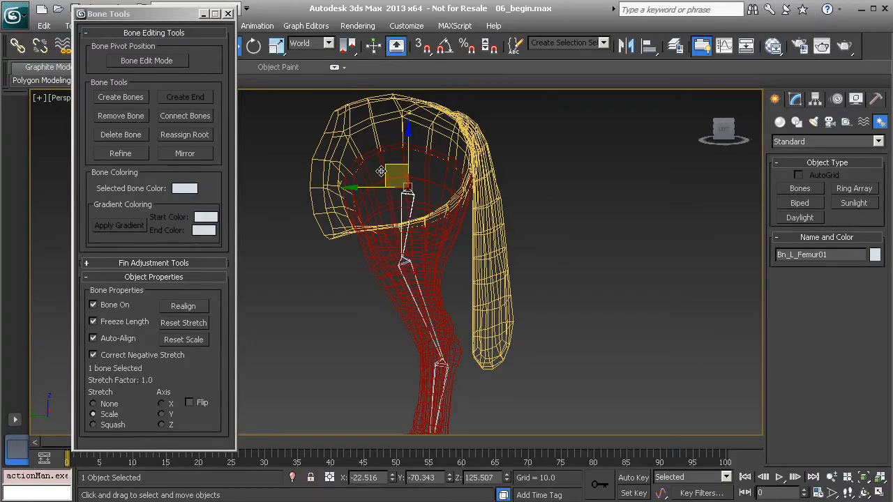
- In Bone Edit Mode, move the left femur bone's pivot up about 3.9 units and the tibia bone's pivot down about 2.7 units
{"action": "left_click", "coordinate": [145, 61]}
{"action": "mouse_move", "coordinate": [385, 166]}
{"action": "left_mouse_down"}
{"action": "mouse_move", "coordinate": [423, 146]}
{"action": "mouse_move", "coordinate": [388, 171]}
{"action": "mouse_move", "coordinate": [394, 133]}
{"action": "mouse_move", "coordinate": [387, 155]}
{"action": "left_mouse_up"}
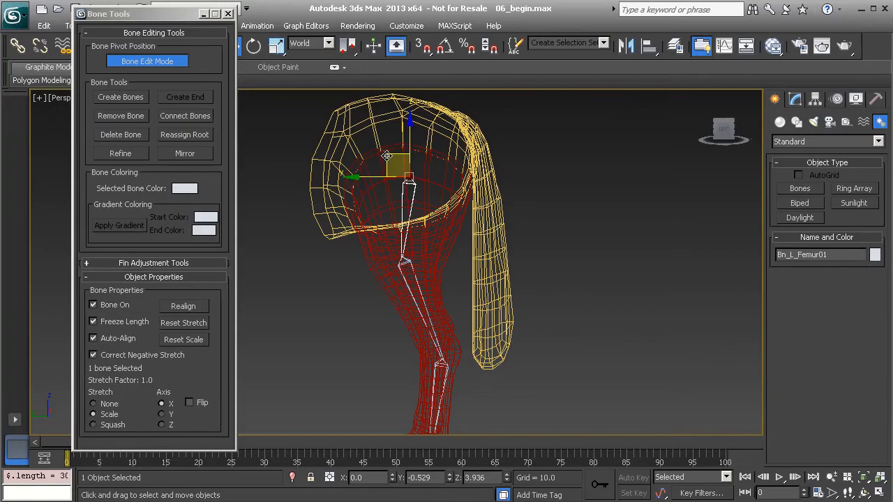
{"action": "left_click", "coordinate": [412, 271]}
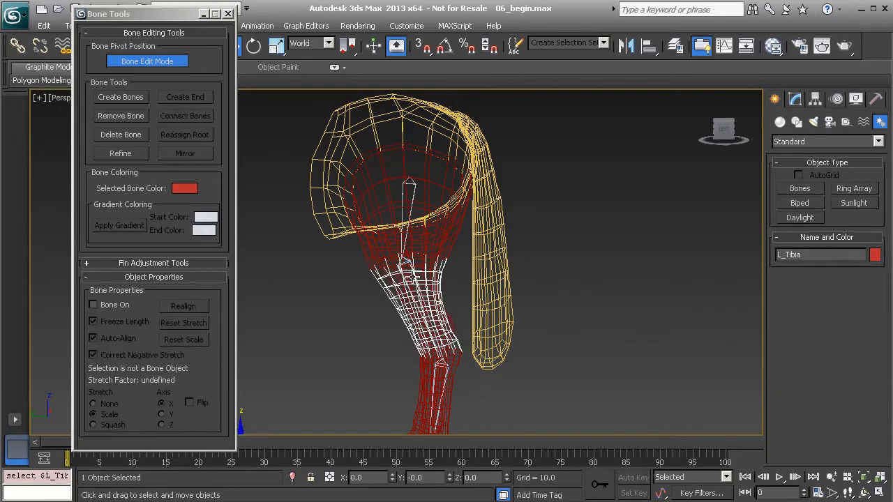
{"action": "left_click", "coordinate": [408, 266]}
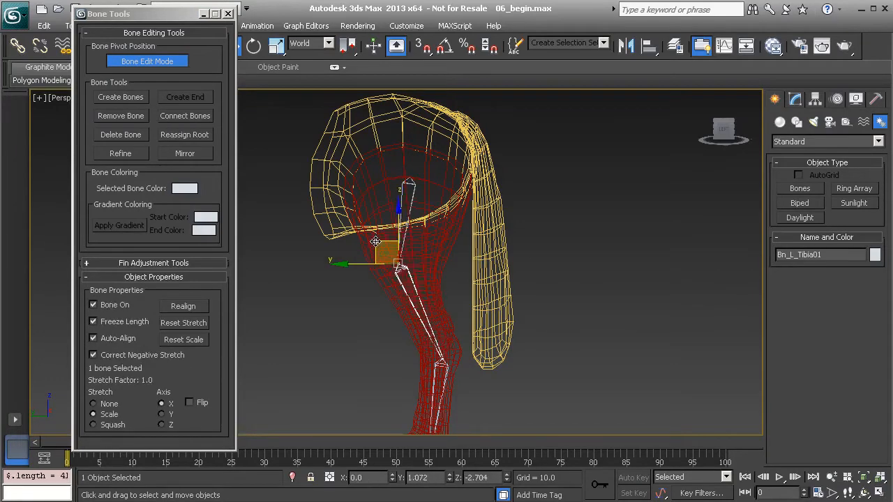
- Try to raise the left hoof bone's pivot slightly in Bone Edit Mode
{"action": "middle_click_drag", "start_coordinate": [454, 369], "coordinate": [438, 244]}
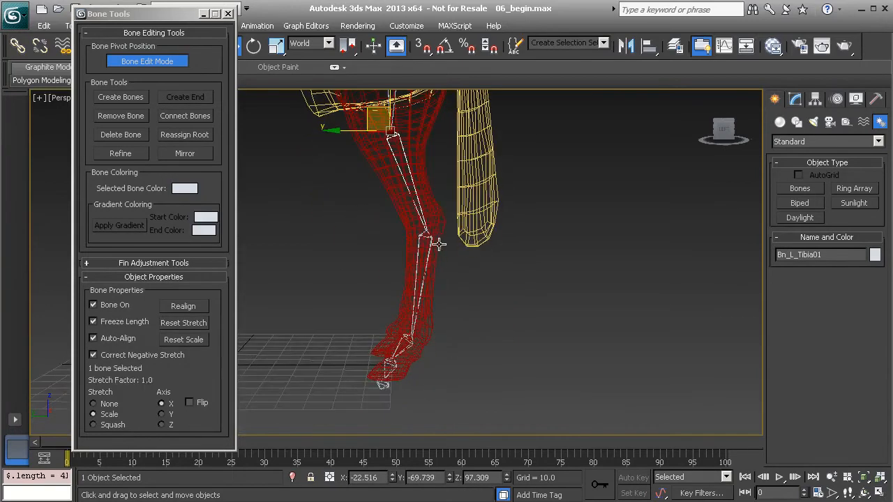
{"action": "left_click", "coordinate": [387, 362]}
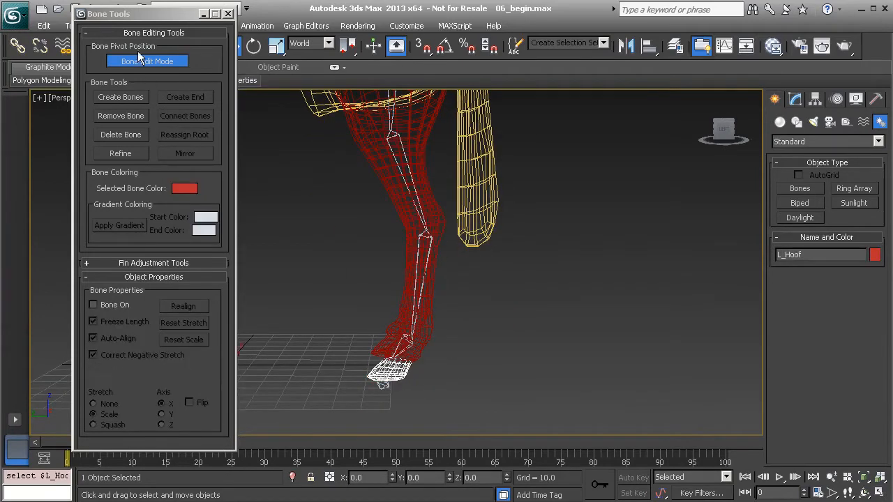
{"action": "left_click", "coordinate": [388, 368]}
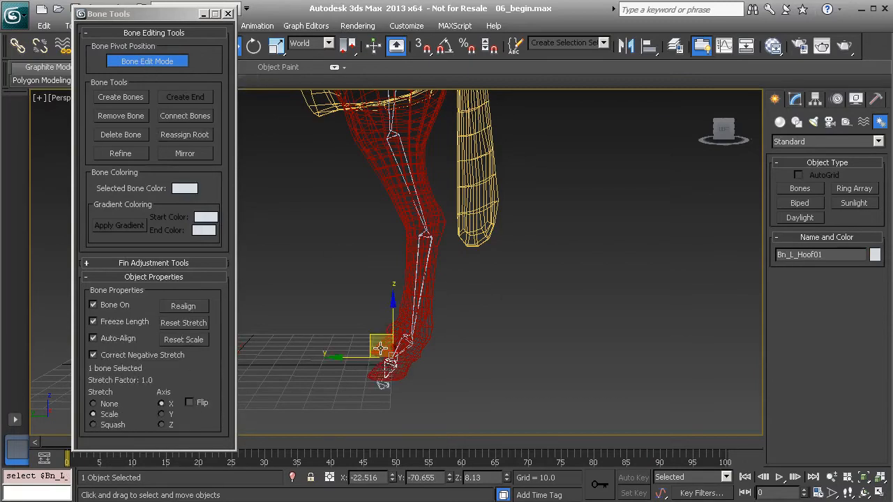
{"action": "left_click_drag", "start_coordinate": [368, 346], "coordinate": [369, 338]}
- Display the perspective view shaded with edged faces instead of wireframe
{"action": "middle_click_drag", "start_coordinate": [391, 164], "coordinate": [388, 266]}
{"action": "middle_click_drag", "start_coordinate": [405, 225], "coordinate": [405, 248], "text": "alt"}
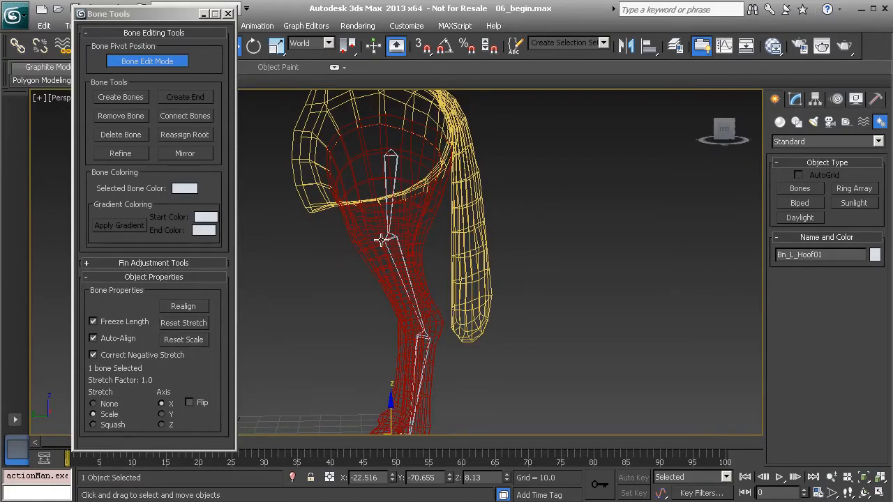
{"action": "middle_click_drag", "start_coordinate": [379, 242], "coordinate": [360, 241], "text": "alt"}
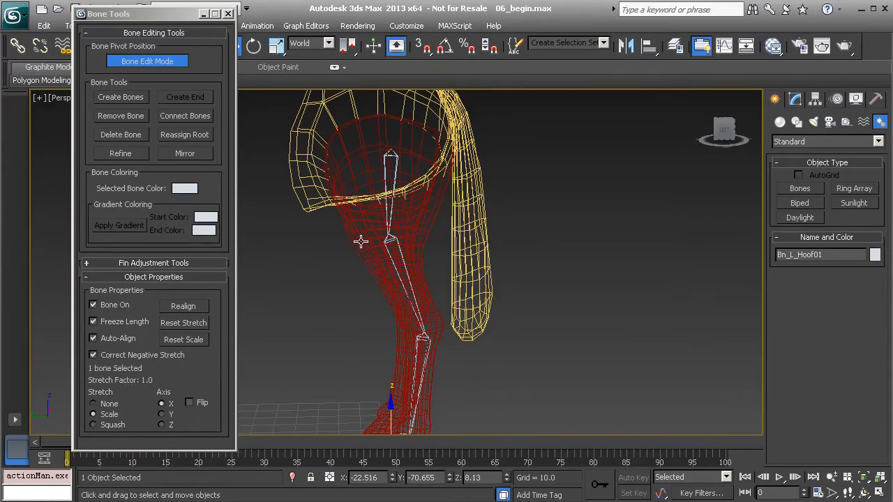
{"action": "key", "text": "F3"}
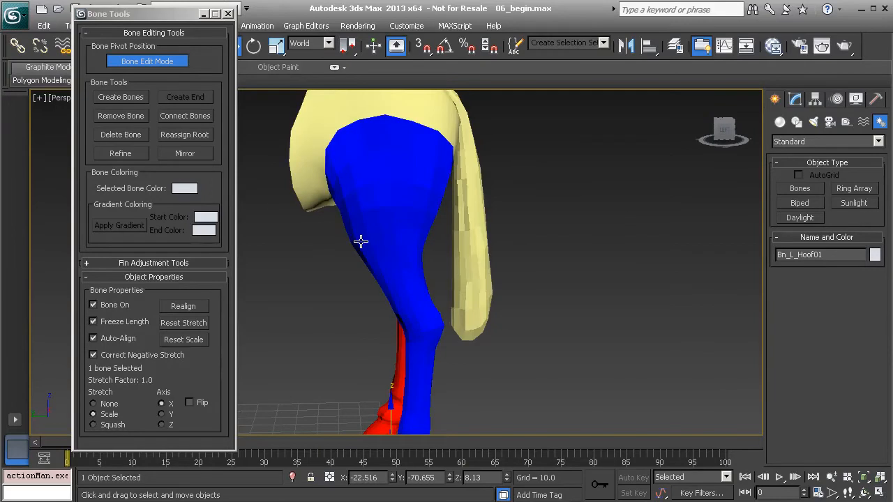
{"action": "key", "text": "F4"}
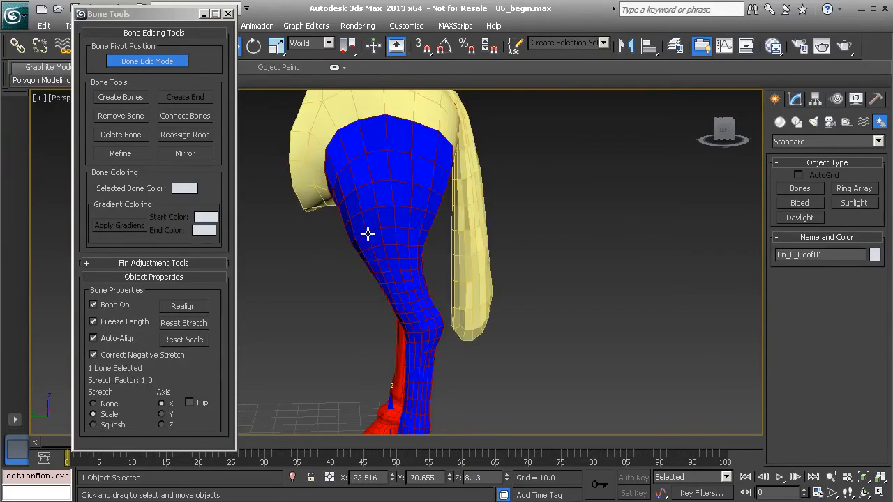
- Make the left femur mesh see-through so the bone inside can be seen, and clear the selection
{"action": "middle_click_drag", "start_coordinate": [429, 241], "coordinate": [368, 209], "text": "alt"}
{"action": "left_click", "coordinate": [368, 215]}
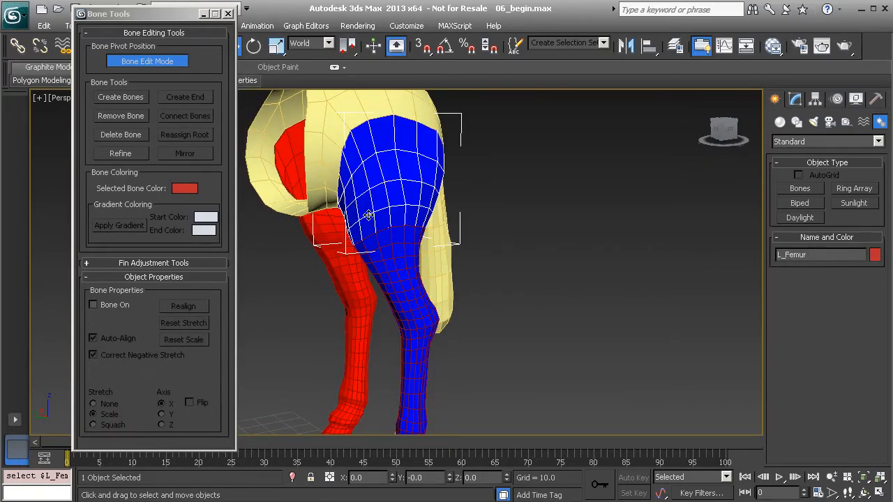
{"action": "key", "text": "alt+x"}
{"action": "left_click", "coordinate": [498, 235]}
{"action": "middle_click_drag", "start_coordinate": [498, 235], "coordinate": [433, 230], "text": "alt"}
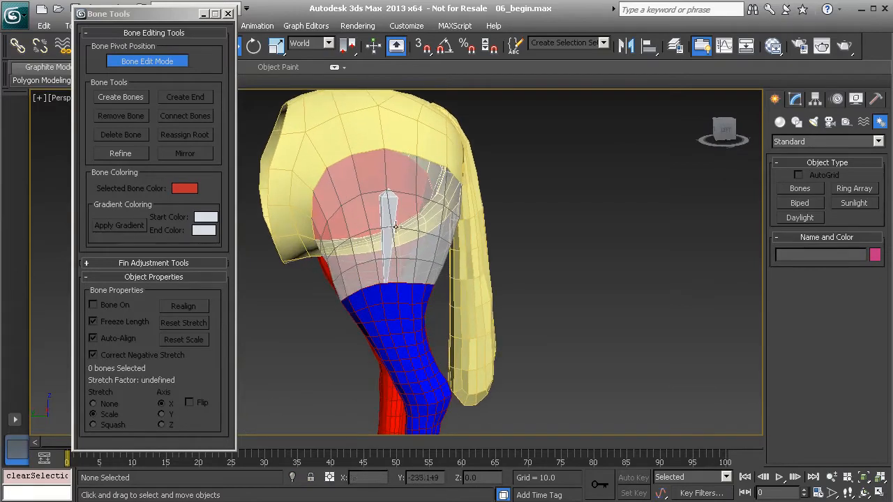
- Inspect the shaded left leg from the see-through thigh down to the hoof
{"action": "middle_click_drag", "start_coordinate": [378, 228], "coordinate": [434, 275], "text": "alt"}
{"action": "middle_click_drag", "start_coordinate": [411, 314], "coordinate": [427, 255]}
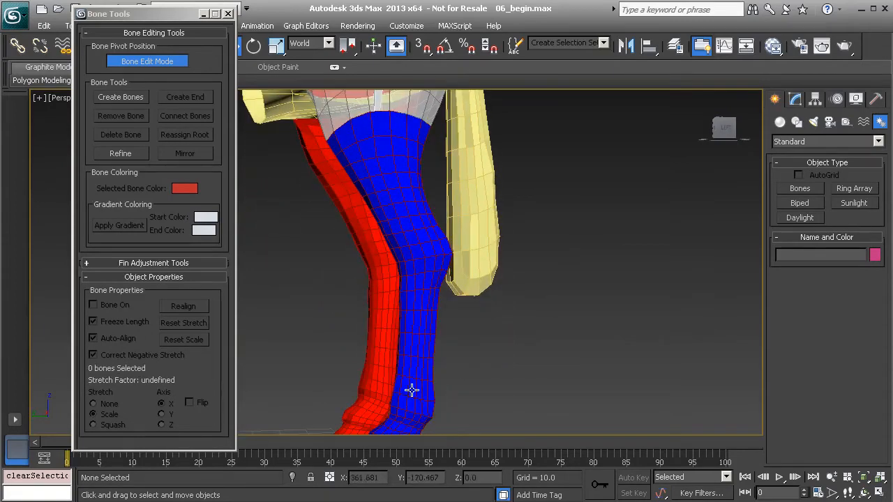
{"action": "middle_click_drag", "start_coordinate": [429, 269], "coordinate": [428, 186], "text": "alt"}
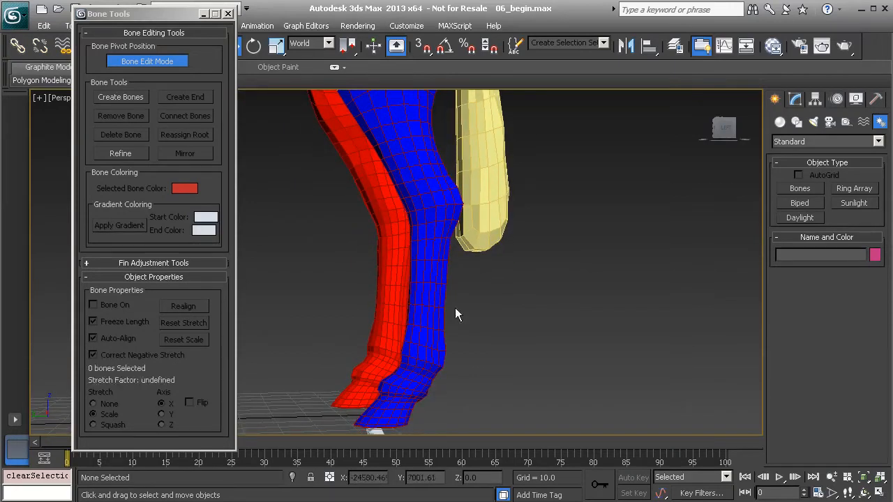
{"action": "middle_click_drag", "start_coordinate": [437, 209], "coordinate": [425, 300]}
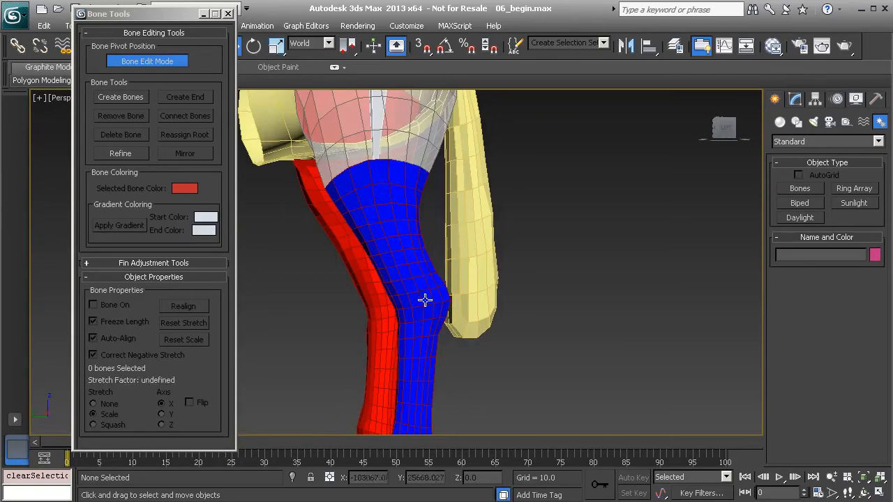
- Turn off the left femur mesh's see-through display, show the perspective view in wireframe, and clear the selection
{"action": "middle_click_drag", "start_coordinate": [387, 190], "coordinate": [424, 203], "text": "alt"}
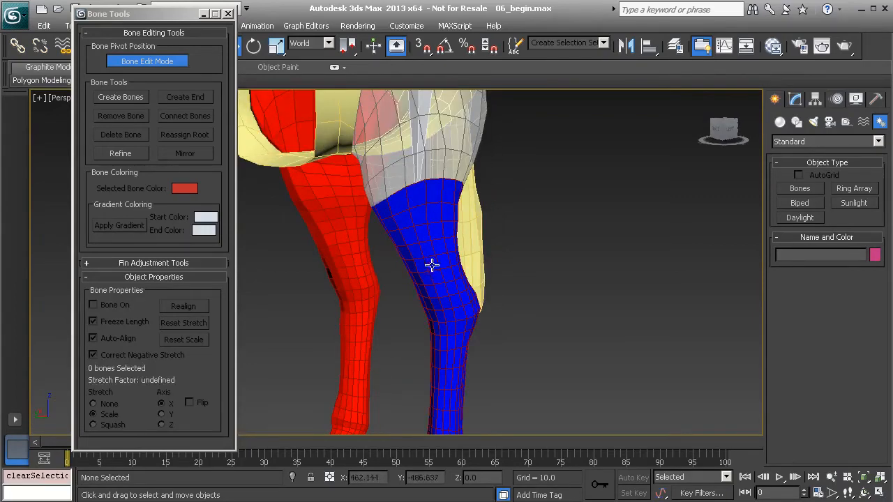
{"action": "middle_click_drag", "start_coordinate": [451, 225], "coordinate": [436, 284]}
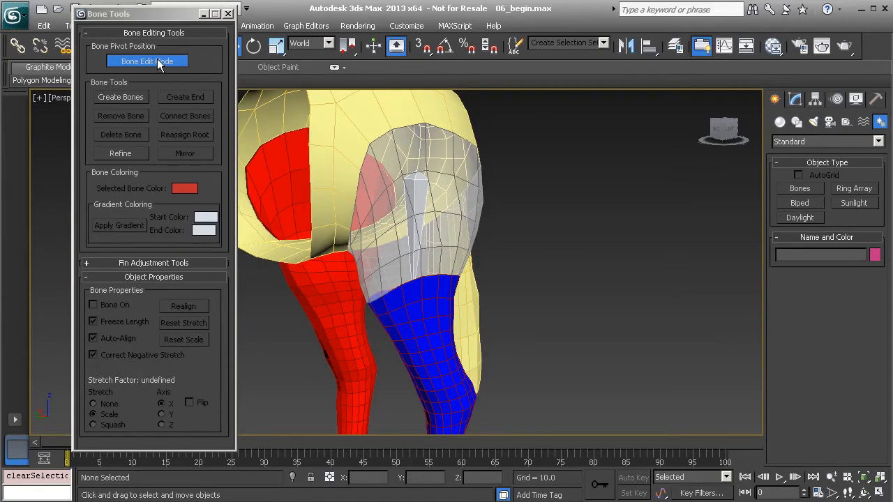
{"action": "left_click", "coordinate": [435, 231]}
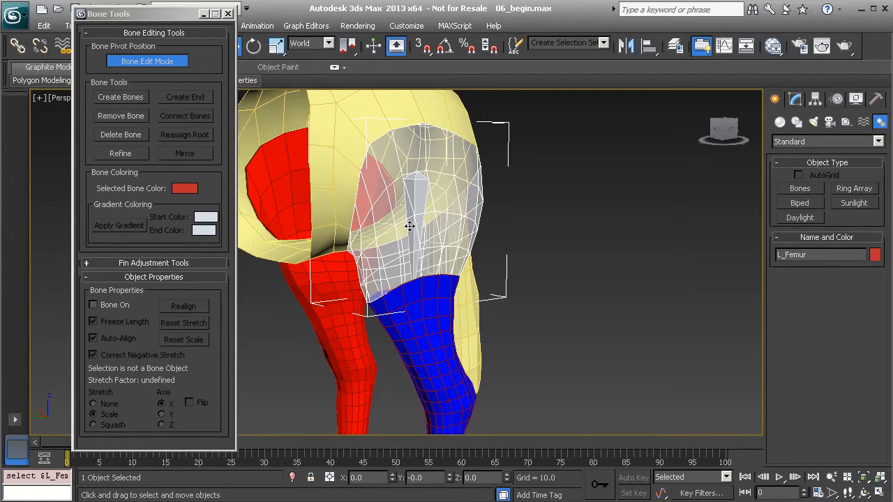
{"action": "key", "text": "alt+x"}
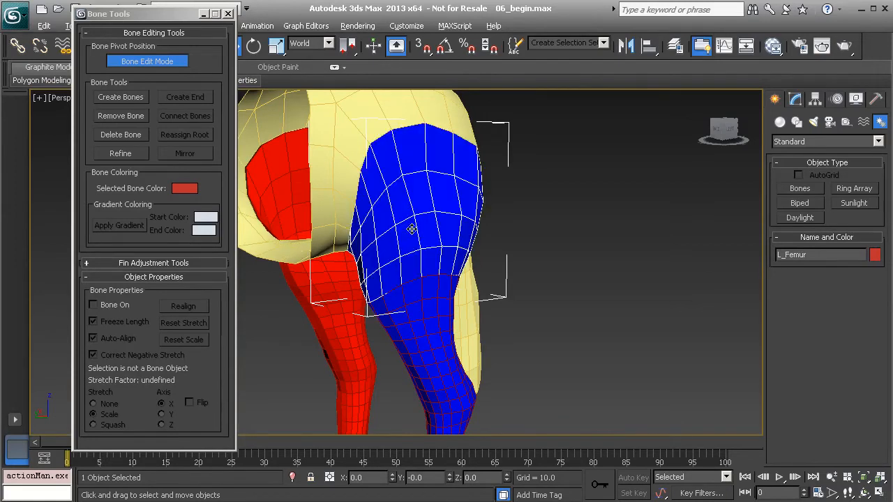
{"action": "key", "text": "F3"}
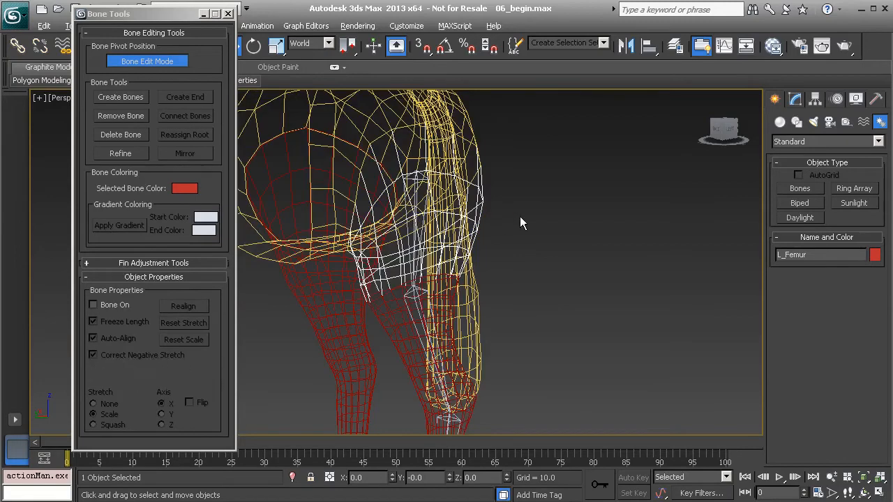
{"action": "left_click", "coordinate": [524, 221]}
- Try to lower the left tibia bone's pivot in Bone Edit Mode and undo the move
{"action": "middle_click_drag", "start_coordinate": [525, 221], "coordinate": [399, 248], "text": "alt"}
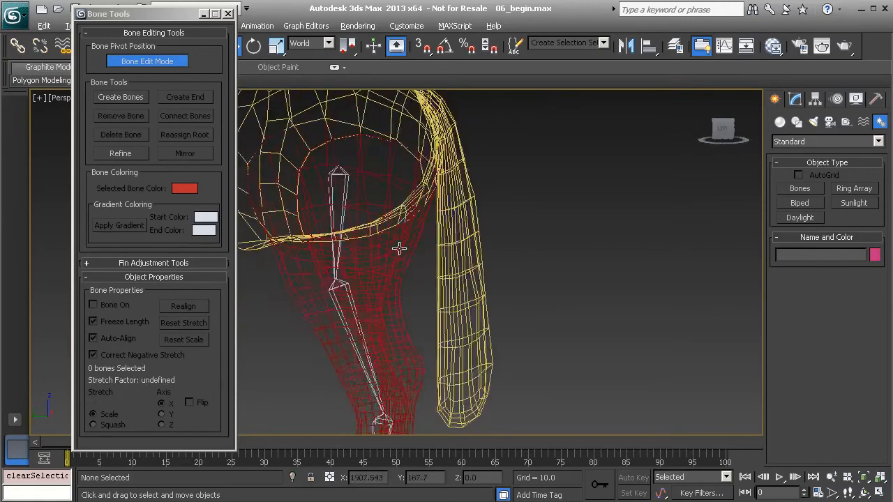
{"action": "left_click", "coordinate": [352, 290]}
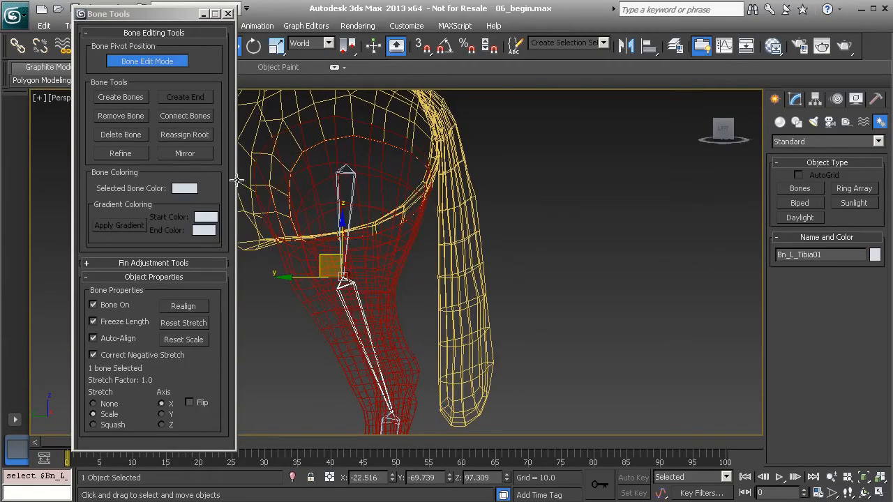
{"action": "left_click_drag", "start_coordinate": [318, 261], "coordinate": [320, 295]}
{"action": "key", "text": "ctrl+z"}
- Try to move the left tibia bone together with all its child bones, and turn off Bone Edit Mode
{"action": "middle_click_drag", "start_coordinate": [374, 362], "coordinate": [387, 244]}
{"action": "scroll", "coordinate": [387, 312], "scroll_direction": "down", "scroll_amount": 3}
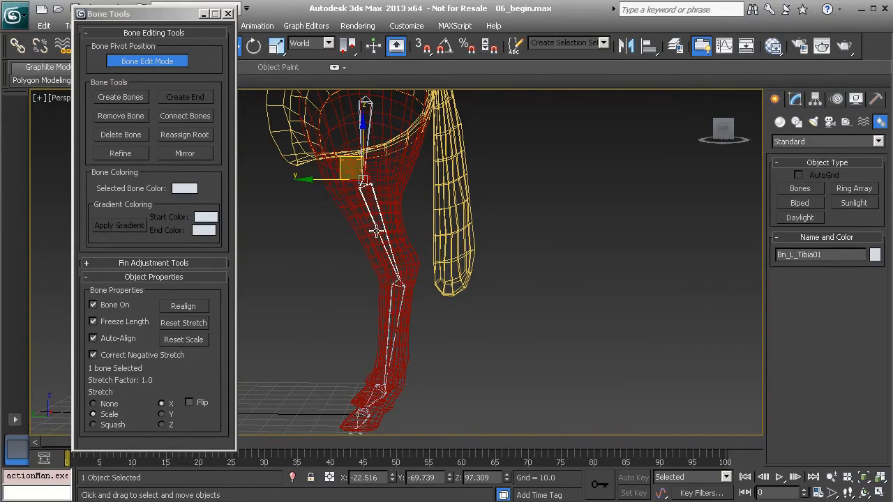
{"action": "scroll", "coordinate": [390, 251], "scroll_direction": "up", "scroll_amount": 4}
{"action": "scroll", "coordinate": [391, 223], "scroll_direction": "up", "scroll_amount": 3}
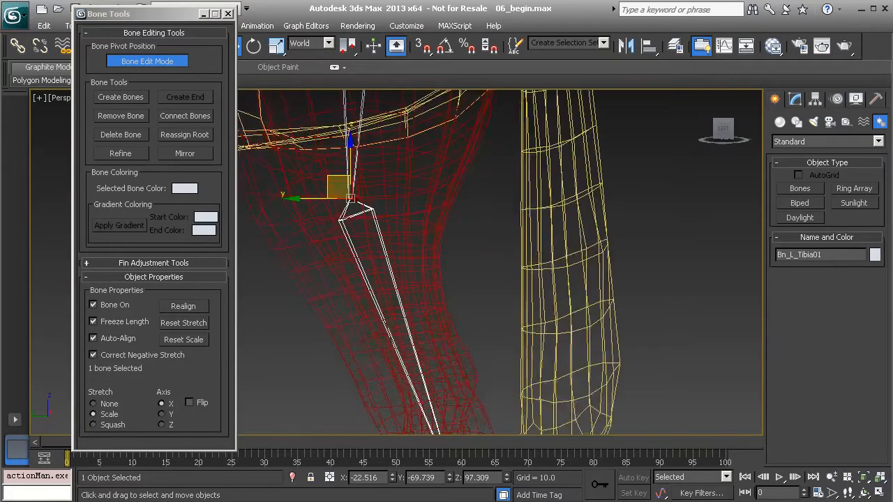
{"action": "double_click", "coordinate": [340, 234]}
{"action": "scroll", "coordinate": [377, 237], "scroll_direction": "down", "scroll_amount": 6}
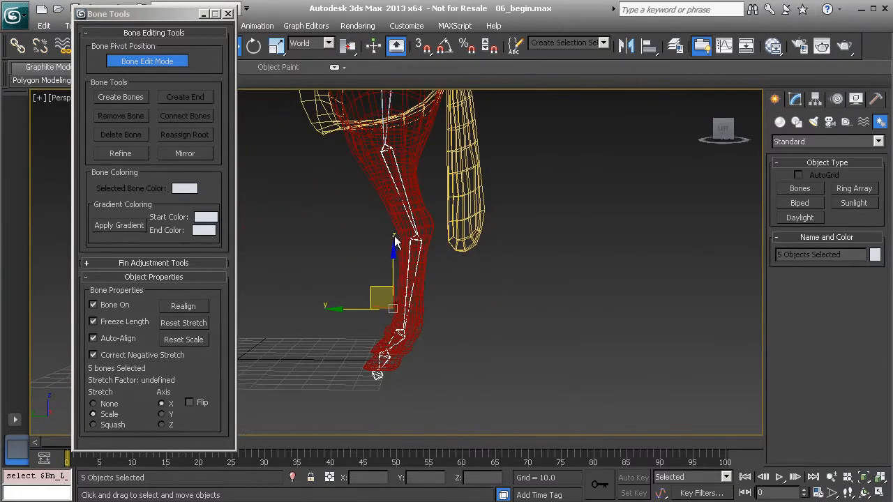
{"action": "left_click_drag", "start_coordinate": [372, 303], "coordinate": [389, 282]}
{"action": "left_click", "coordinate": [142, 61]}
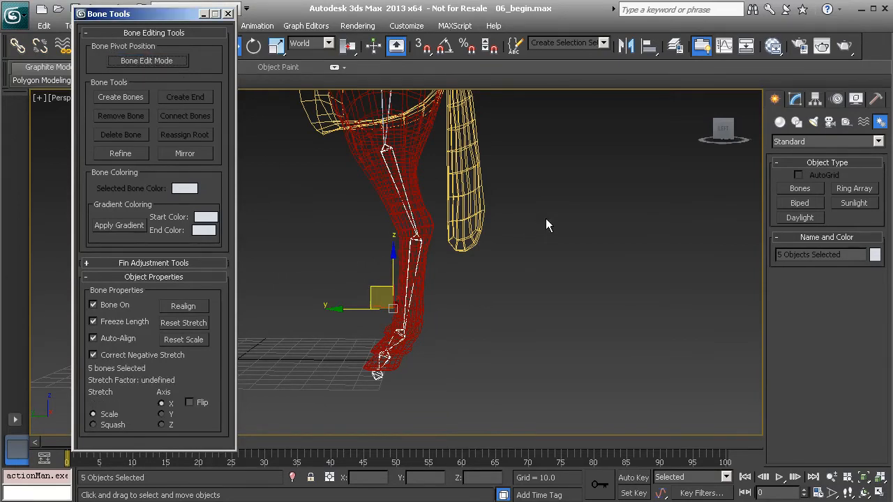
- Take the left tibia bone out of the leg chain with the Remove Bone tool
{"action": "middle_click_drag", "start_coordinate": [407, 98], "coordinate": [413, 193]}
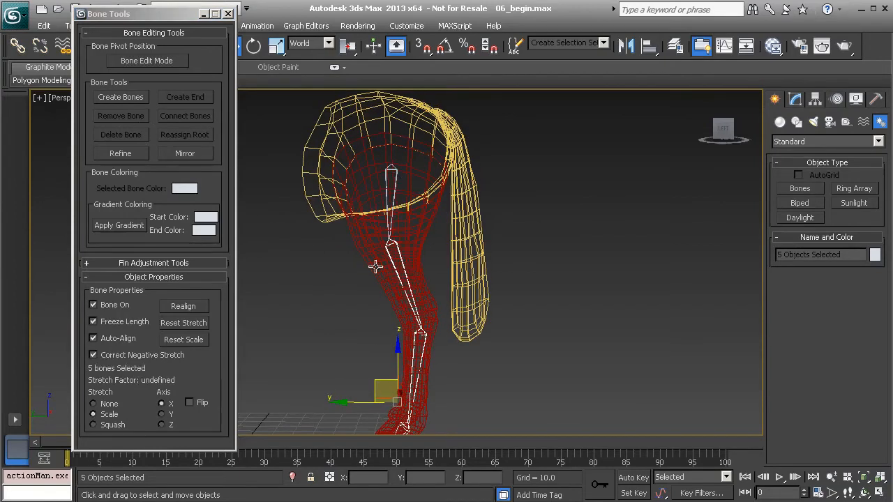
{"action": "left_click", "coordinate": [399, 249]}
{"action": "scroll", "coordinate": [389, 305], "scroll_direction": "up", "scroll_amount": 3}
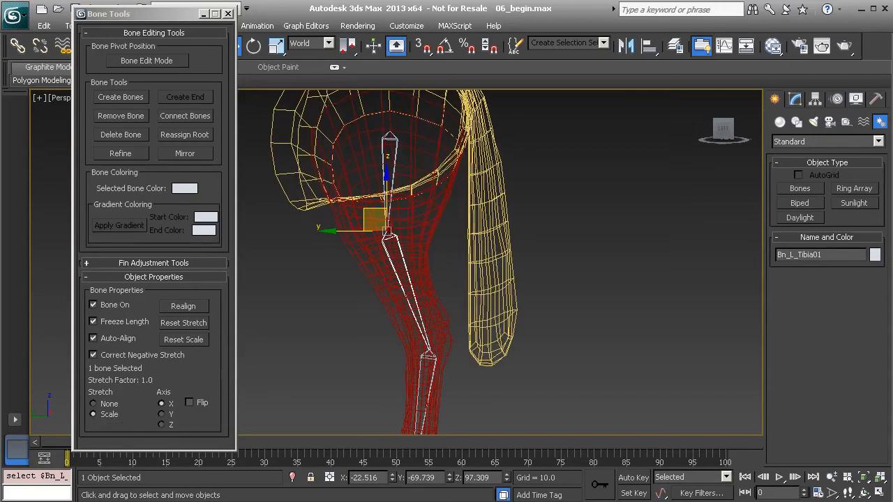
{"action": "left_click", "coordinate": [113, 117]}
{"action": "middle_click_drag", "start_coordinate": [389, 268], "coordinate": [396, 188]}
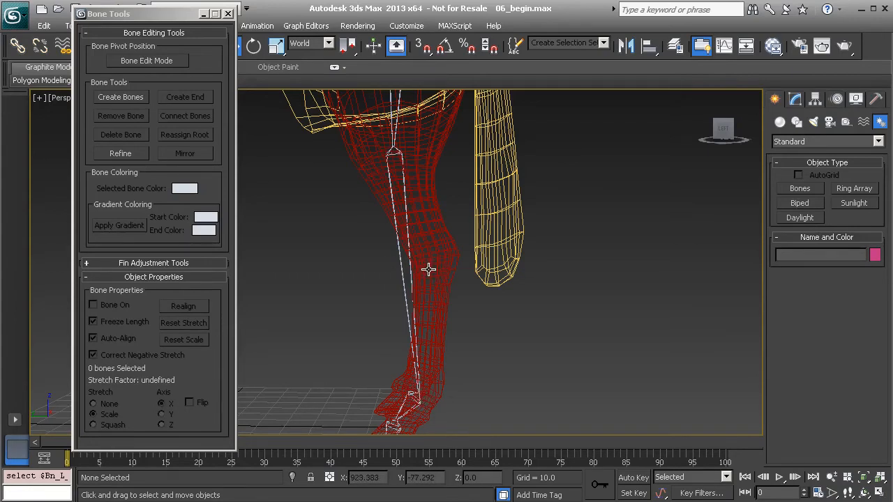
- Undo the bone removal and delete the left tibia bone with the Delete Bone tool instead
{"action": "middle_click_drag", "start_coordinate": [350, 198], "coordinate": [359, 220]}
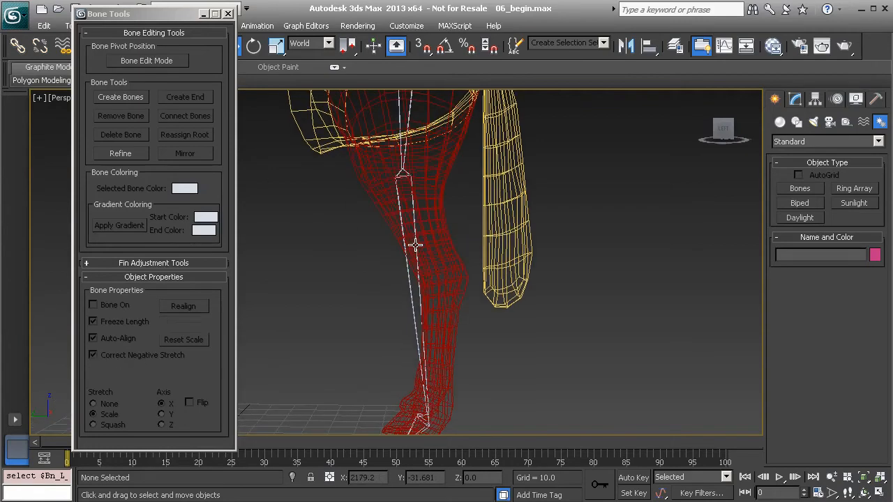
{"action": "left_click", "coordinate": [416, 244]}
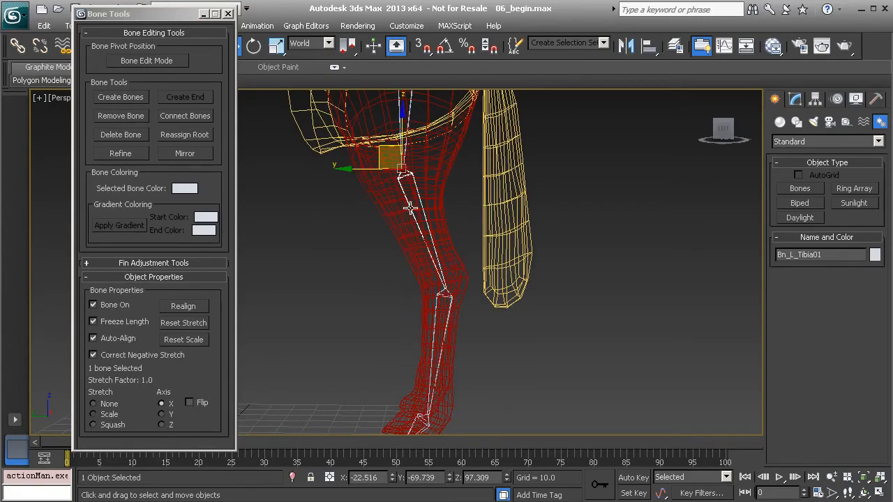
{"action": "left_click", "coordinate": [110, 134]}
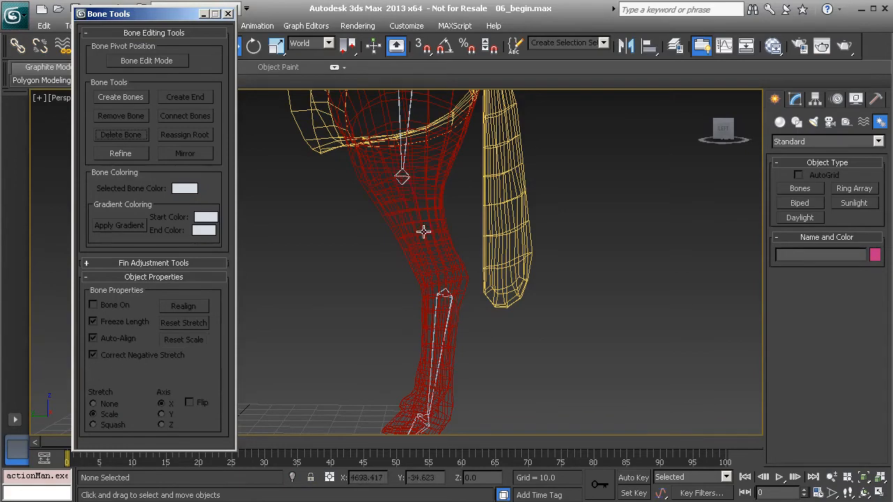
- Select the left femur bone, test how the chain follows its rotation, and undo the rotation
{"action": "middle_click_drag", "start_coordinate": [402, 176], "coordinate": [398, 219], "text": "alt"}
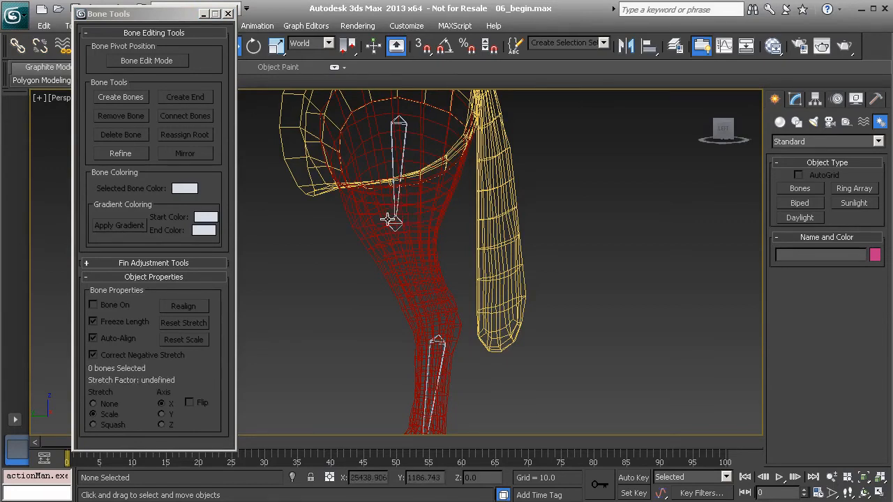
{"action": "left_click", "coordinate": [392, 210]}
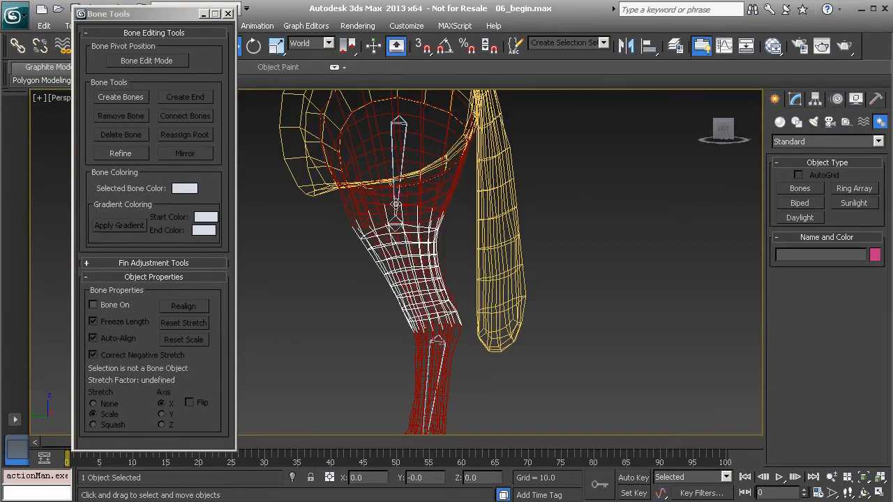
{"action": "left_click", "coordinate": [400, 147]}
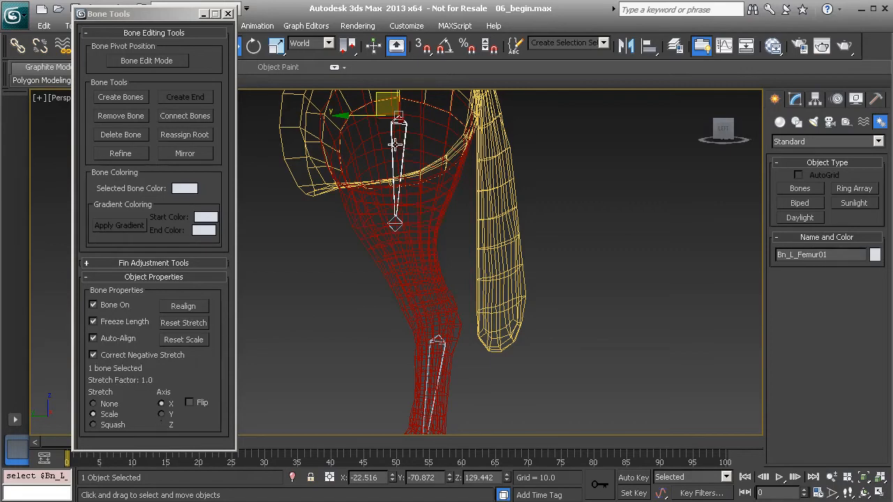
{"action": "middle_click_drag", "start_coordinate": [408, 227], "coordinate": [416, 239]}
{"action": "key", "text": "e"}
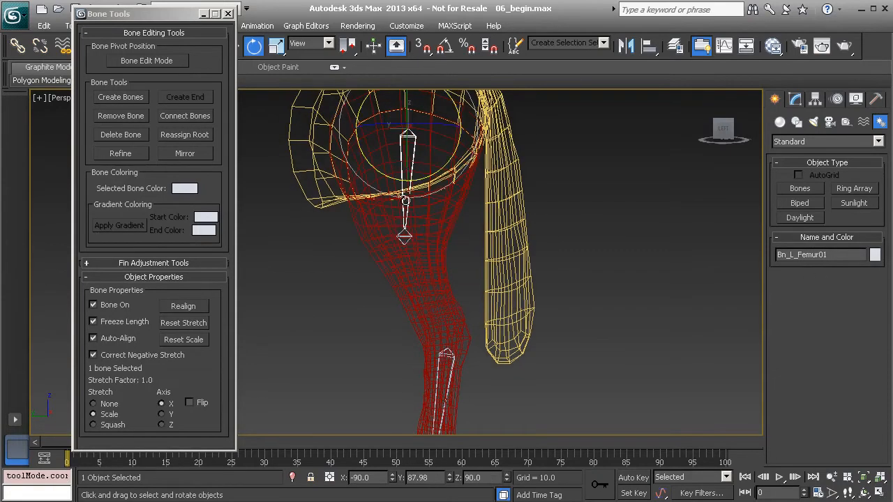
{"action": "left_click_drag", "start_coordinate": [418, 181], "coordinate": [464, 183]}
{"action": "key", "text": "ctrl+z"}
- Rotate the left femur bone once more, and undo back to before the tibia bone was deleted
{"action": "middle_click_drag", "start_coordinate": [451, 367], "coordinate": [447, 298]}
{"action": "middle_click_drag", "start_coordinate": [410, 176], "coordinate": [401, 160], "text": "alt"}
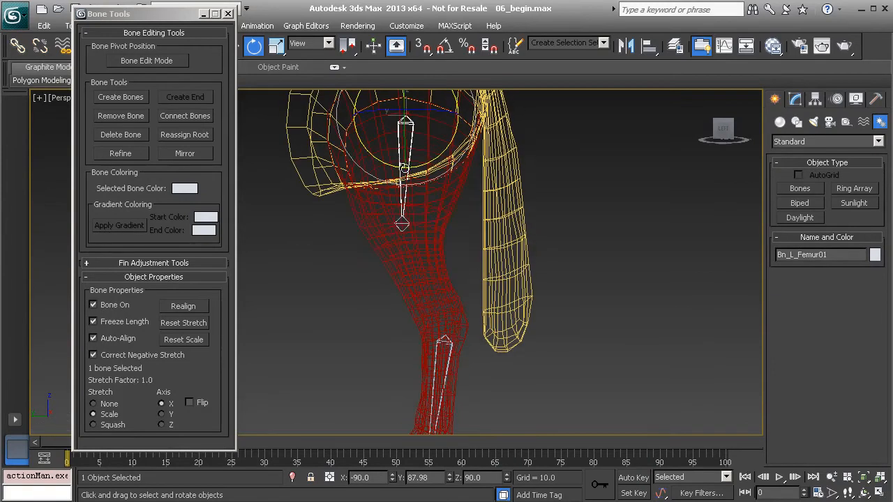
{"action": "left_click_drag", "start_coordinate": [434, 161], "coordinate": [469, 167]}
{"action": "key", "text": "ctrl+z"}
{"action": "key", "text": "ctrl+z"}
{"action": "key", "text": "ctrl+z"}
{"action": "key", "text": "ctrl+z"}
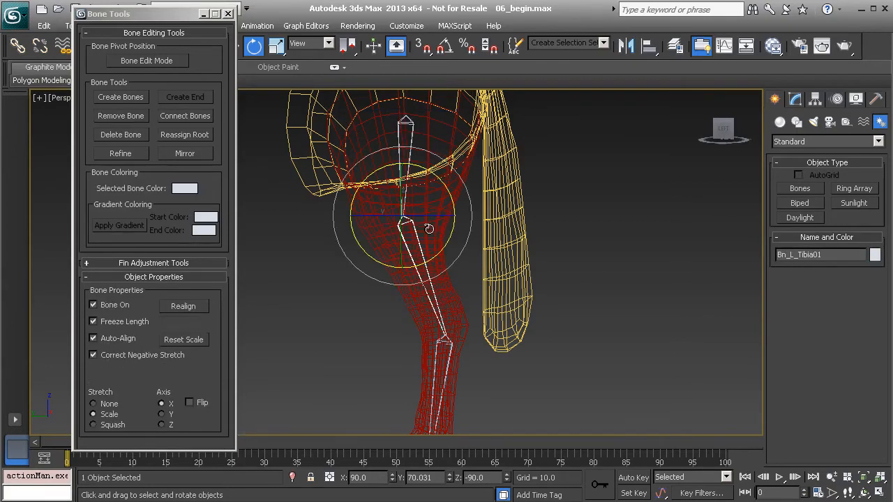
- Delete the left tibia bone as an ordinary object, without using the Bone Tools
{"action": "middle_click_drag", "start_coordinate": [416, 236], "coordinate": [413, 211]}
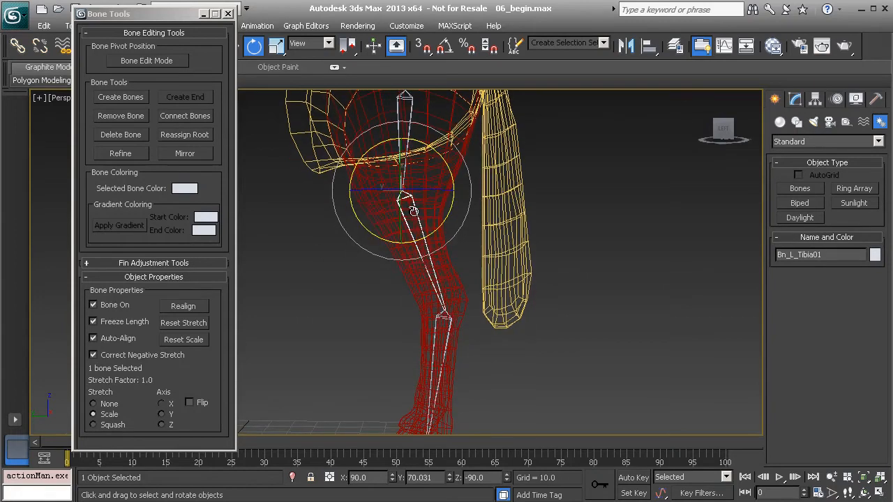
{"action": "key", "text": "Delete"}
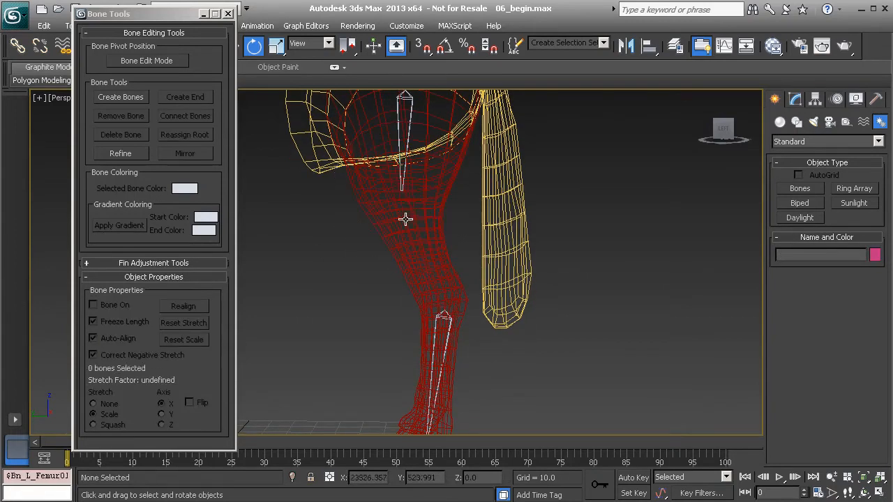
- Test-rotate the left femur and metatarsal bones one after the other, undoing each rotation
{"action": "left_click", "coordinate": [410, 132]}
{"action": "left_click_drag", "start_coordinate": [426, 140], "coordinate": [318, 149]}
{"action": "key", "text": "ctrl+z"}
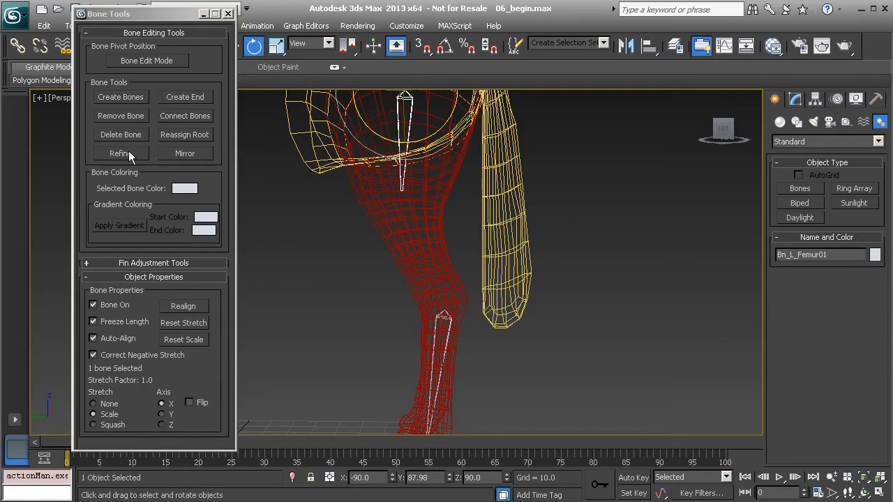
{"action": "left_click", "coordinate": [446, 317]}
{"action": "mouse_move", "coordinate": [413, 351]}
{"action": "left_mouse_down"}
{"action": "mouse_move", "coordinate": [458, 379]}
{"action": "mouse_move", "coordinate": [424, 362]}
{"action": "left_mouse_up"}
{"action": "key", "text": "ctrl+z"}
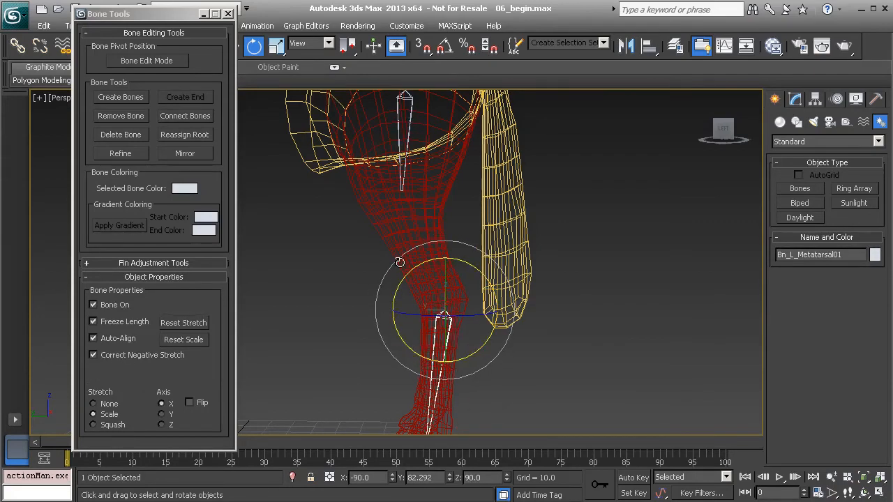
- Connect the left femur bone to the top of the left metatarsal bone with Connect Bones
{"action": "left_click", "coordinate": [406, 131]}
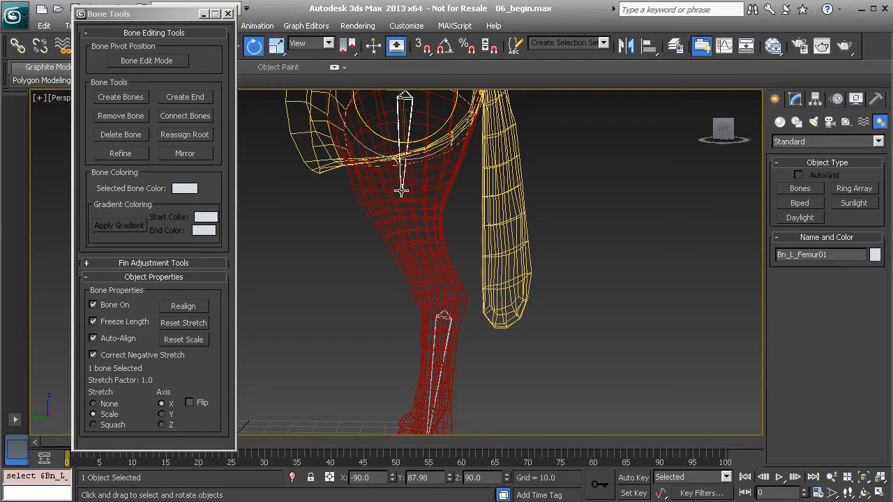
{"action": "left_click", "coordinate": [196, 119]}
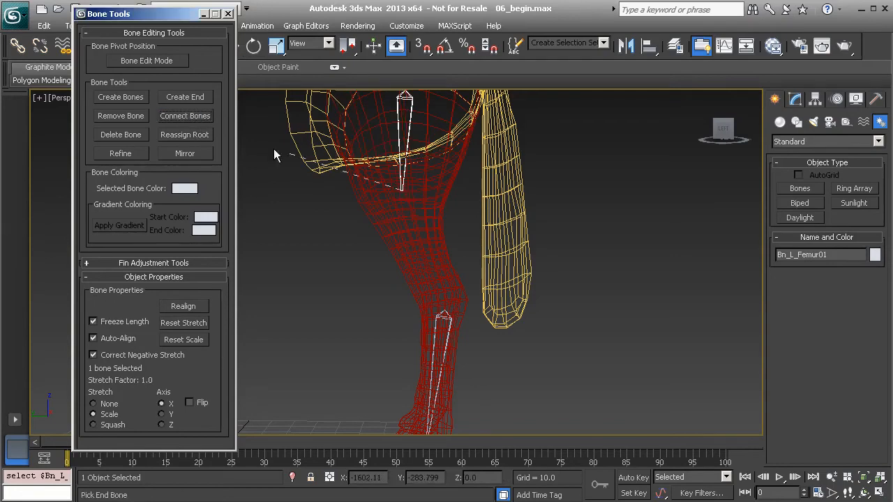
{"action": "left_click", "coordinate": [443, 312]}
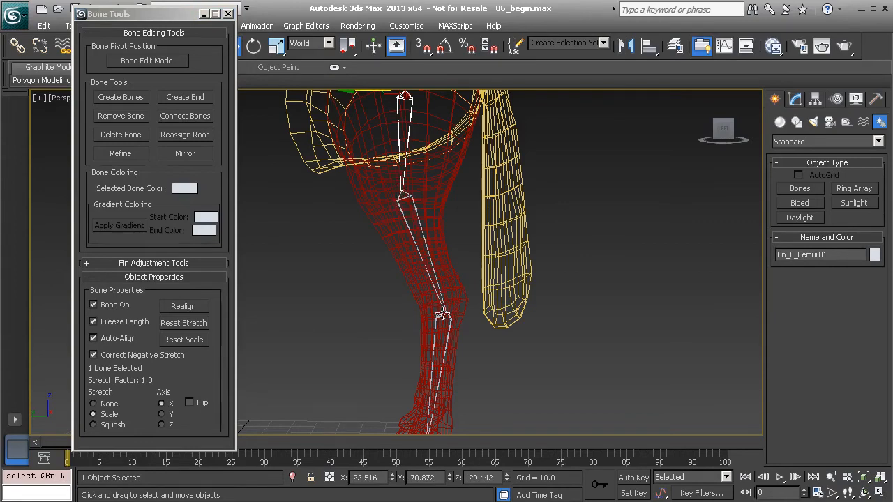
- Test the reconnected chain by rotating the new connecting bone and the left femur bone, and undo the rotations
{"action": "left_click", "coordinate": [411, 203]}
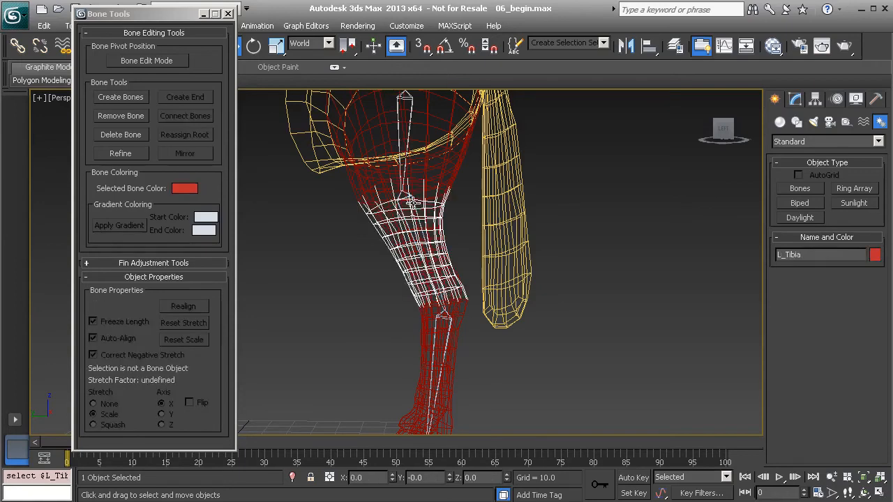
{"action": "left_click", "coordinate": [411, 203]}
{"action": "key", "text": "e"}
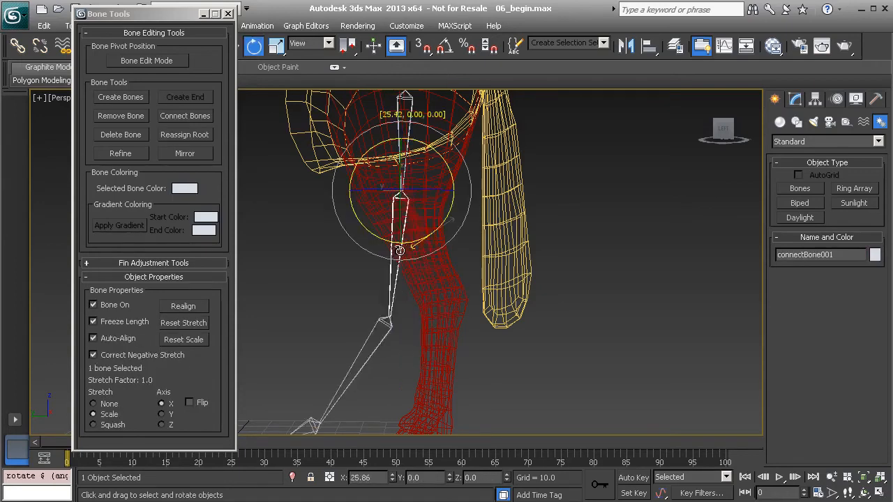
{"action": "left_click", "coordinate": [411, 106]}
{"action": "left_click_drag", "start_coordinate": [428, 135], "coordinate": [465, 161]}
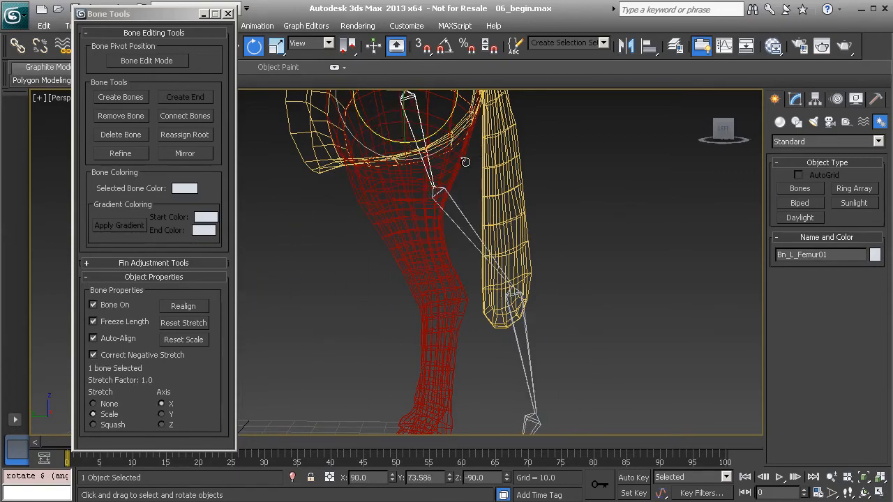
{"action": "key", "text": "ctrl+z"}
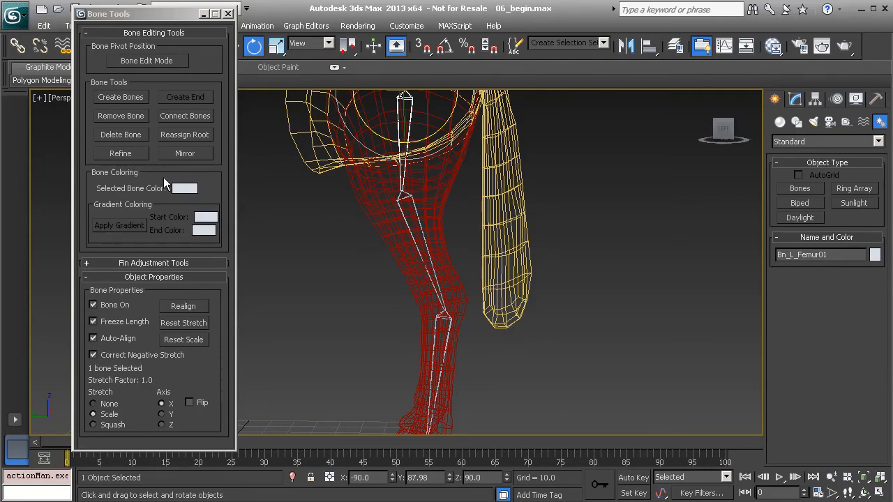
{"action": "middle_click_drag", "start_coordinate": [477, 277], "coordinate": [425, 271], "text": "alt"}
{"action": "mouse_move", "coordinate": [412, 304]}
{"action": "middle_mouse_down", "text": "alt"}
{"action": "mouse_move", "coordinate": [392, 315]}
{"action": "mouse_move", "coordinate": [442, 339]}
{"action": "mouse_move", "coordinate": [403, 317]}
{"action": "middle_mouse_up", "text": "alt"}
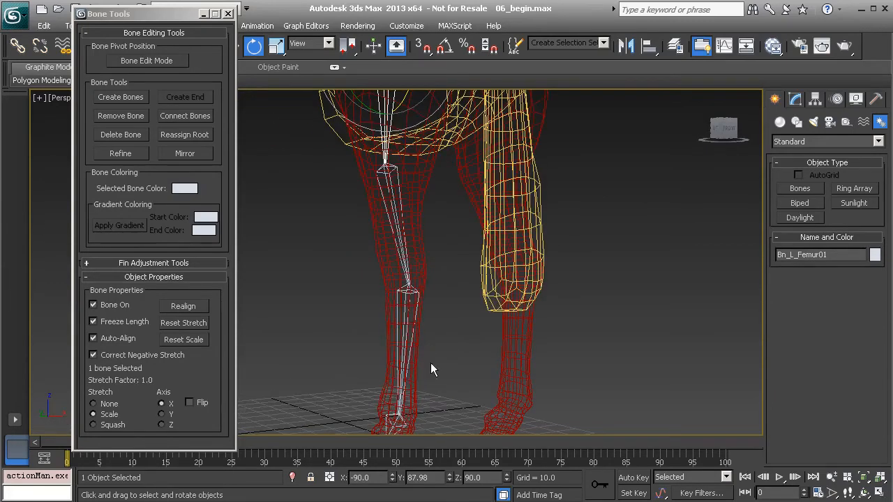
- Try splitting the left femur bone with Refine in the Perspective view, and undo the split
{"action": "middle_click_drag", "start_coordinate": [359, 350], "coordinate": [434, 340], "text": "alt"}
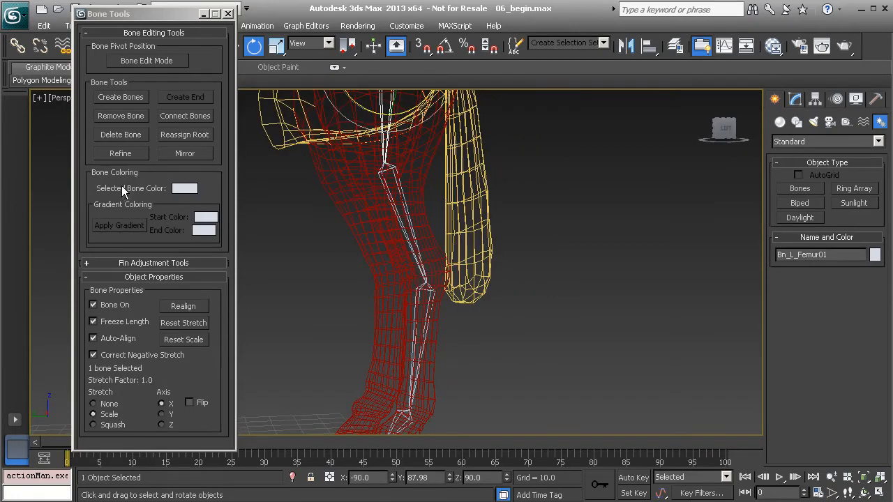
{"action": "left_click", "coordinate": [126, 153]}
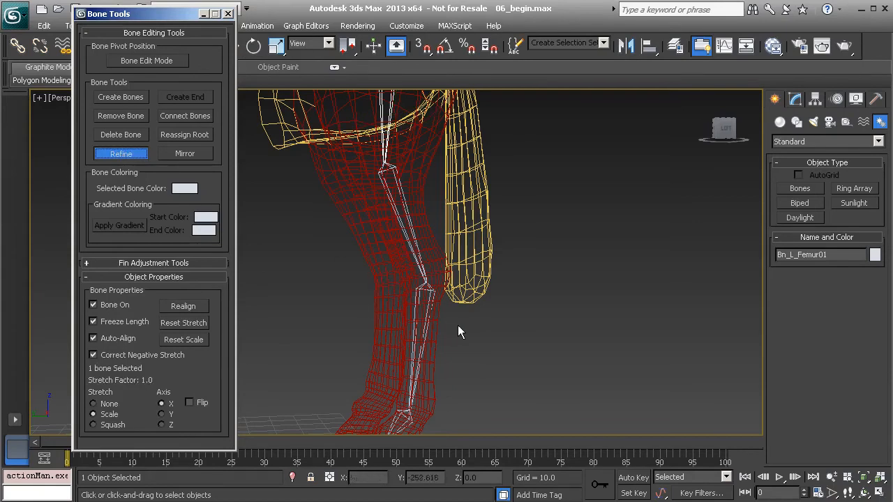
{"action": "middle_click_drag", "start_coordinate": [447, 325], "coordinate": [471, 305]}
{"action": "middle_click_drag", "start_coordinate": [418, 228], "coordinate": [425, 341]}
{"action": "left_click", "coordinate": [397, 202]}
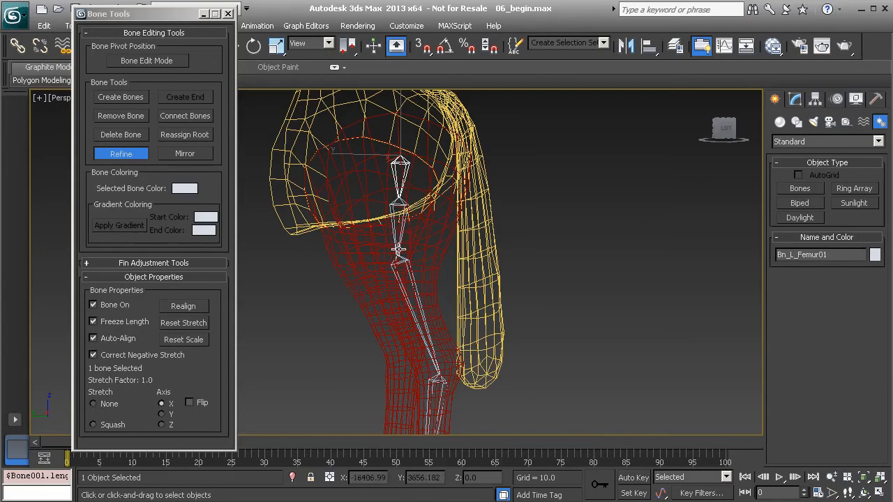
{"action": "key", "text": "ctrl+z"}
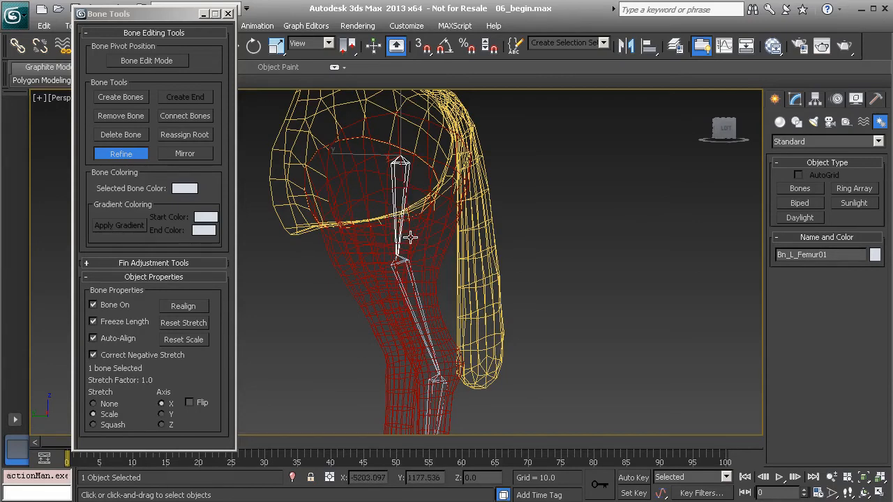
- Switch to a maximized Left view and split the left femur bone near its middle with Refine
{"action": "key", "text": "alt+w"}
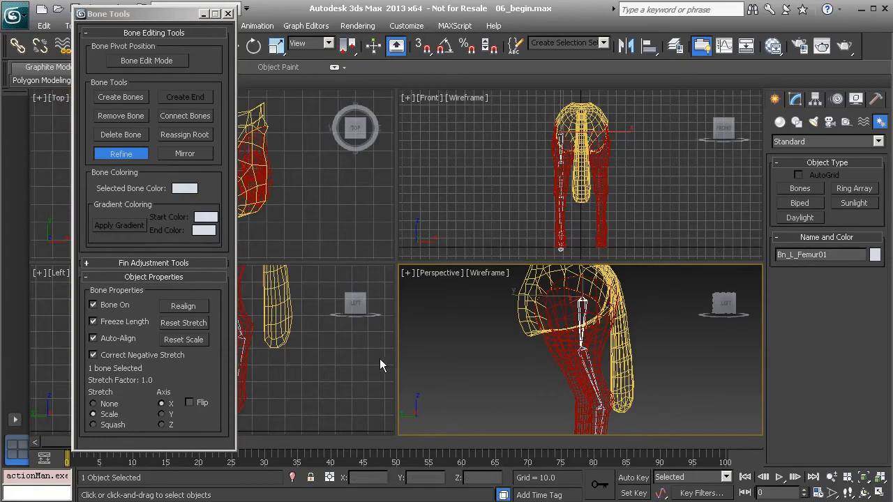
{"action": "right_click", "coordinate": [324, 352]}
{"action": "key", "text": "alt+w"}
{"action": "middle_click_drag", "start_coordinate": [382, 283], "coordinate": [414, 432]}
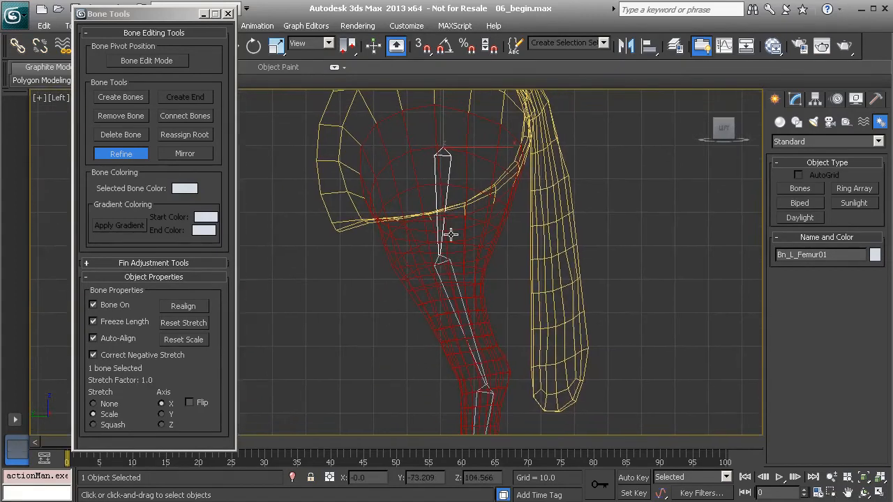
{"action": "left_click", "coordinate": [445, 201]}
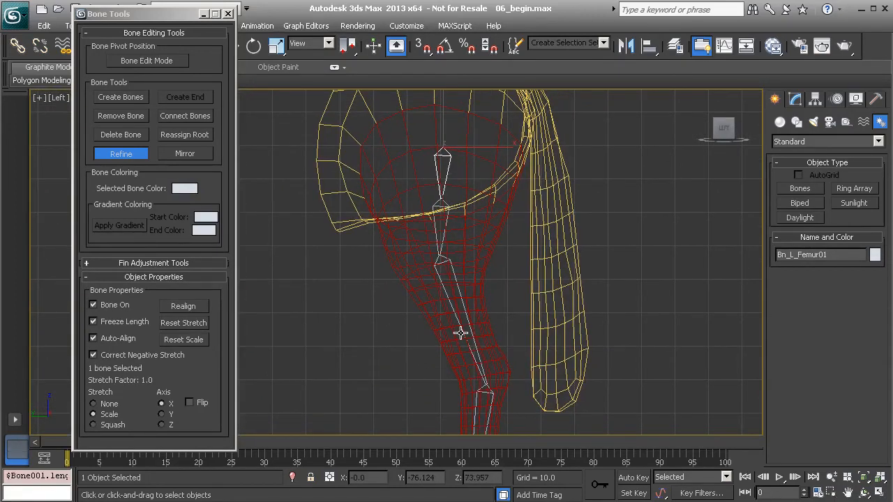
- Split the connecting bone below the femur near its middle and the metatarsal bone in its lower half with Refine
{"action": "middle_click_drag", "start_coordinate": [465, 307], "coordinate": [462, 289]}
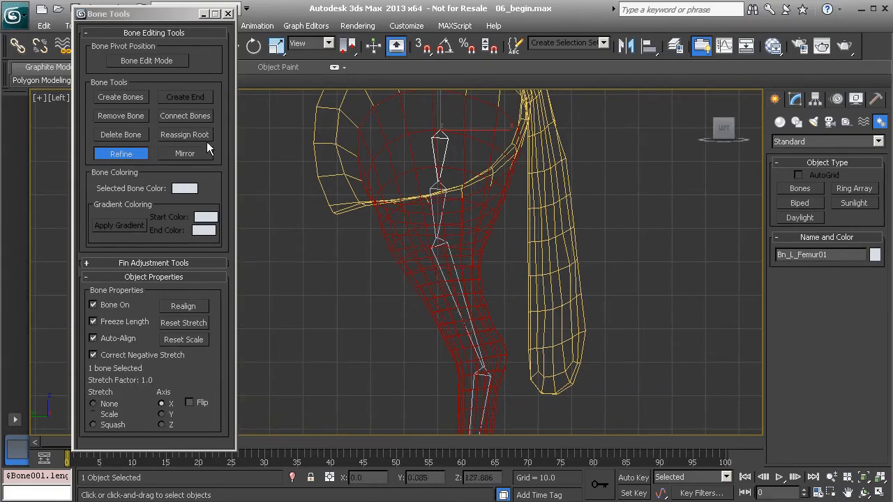
{"action": "left_click", "coordinate": [455, 302]}
{"action": "middle_click_drag", "start_coordinate": [482, 366], "coordinate": [467, 275]}
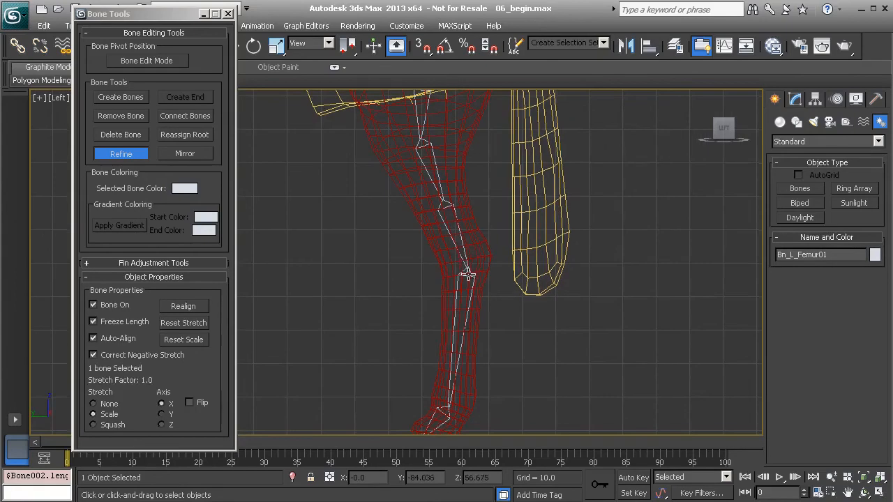
{"action": "scroll", "coordinate": [460, 328], "scroll_direction": "up", "scroll_amount": 4}
{"action": "middle_click_drag", "start_coordinate": [508, 351], "coordinate": [395, 167]}
{"action": "left_click", "coordinate": [445, 327]}
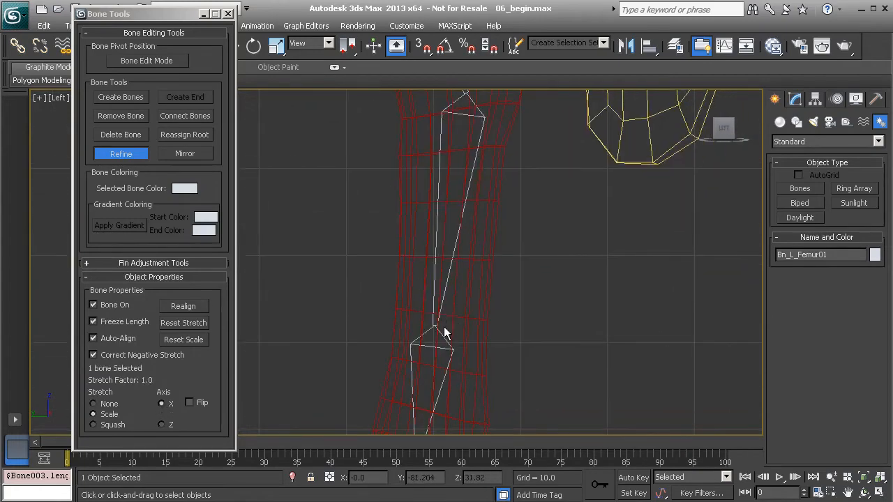
- Examine the subdivided bone chain along the whole left hind leg, and end Refine
{"action": "scroll", "coordinate": [462, 272], "scroll_direction": "down", "scroll_amount": 6}
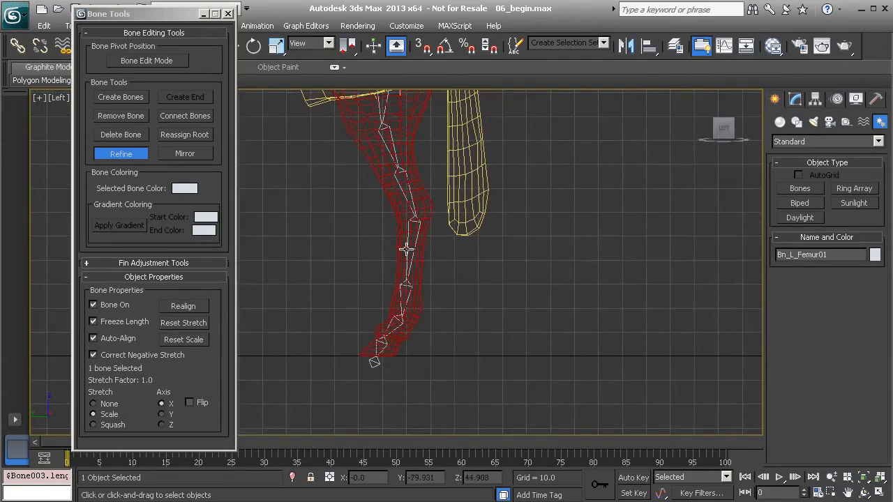
{"action": "middle_click_drag", "start_coordinate": [413, 265], "coordinate": [414, 342]}
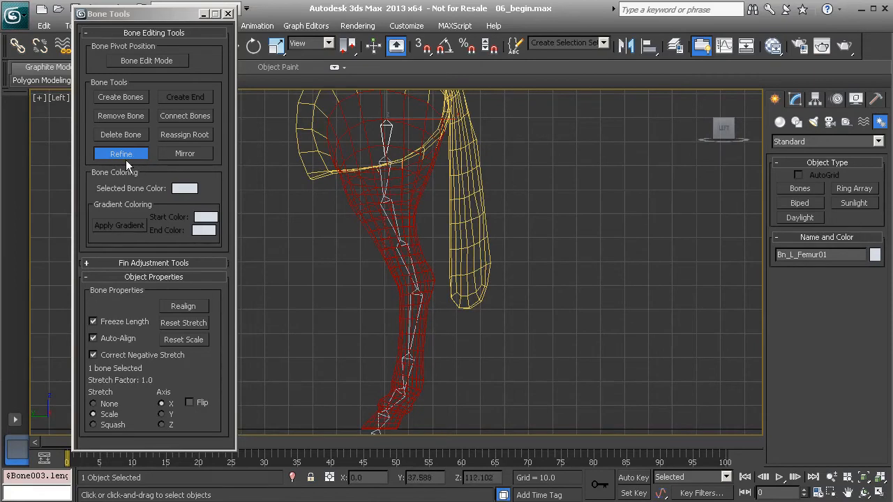
{"action": "scroll", "coordinate": [369, 302], "scroll_direction": "up", "scroll_amount": 4}
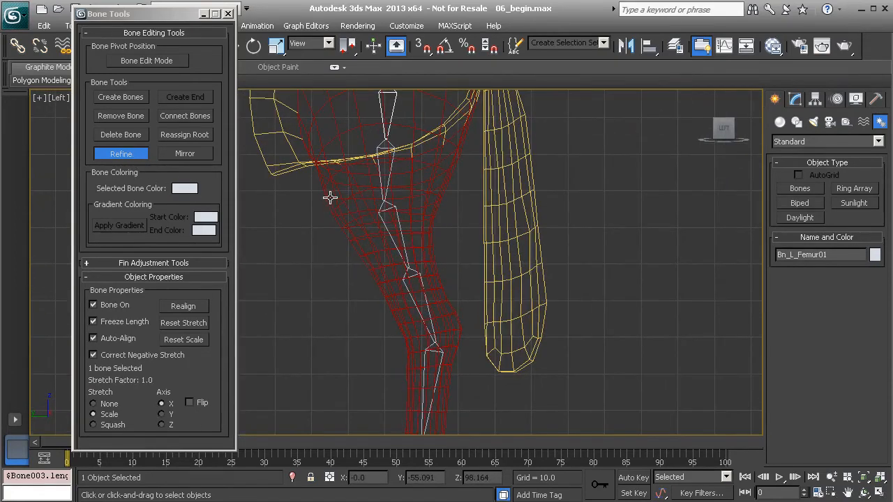
{"action": "scroll", "coordinate": [343, 205], "scroll_direction": "up", "scroll_amount": 3}
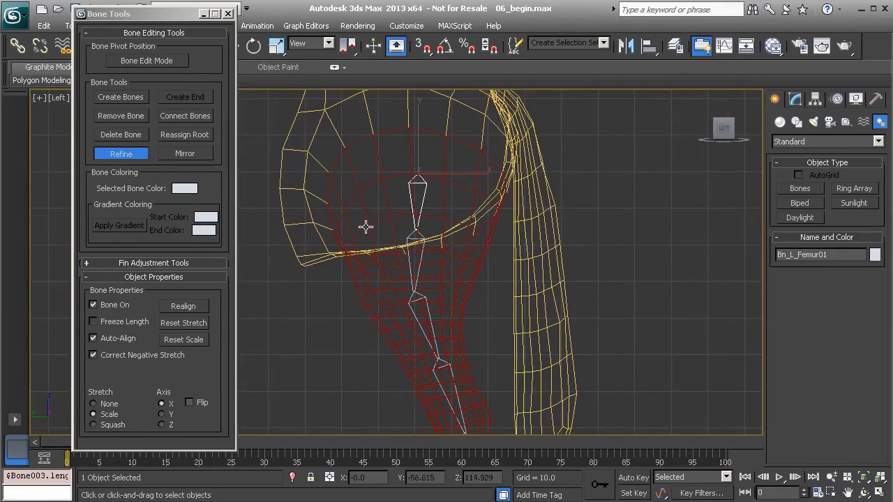
{"action": "middle_click_drag", "start_coordinate": [429, 294], "coordinate": [421, 266]}
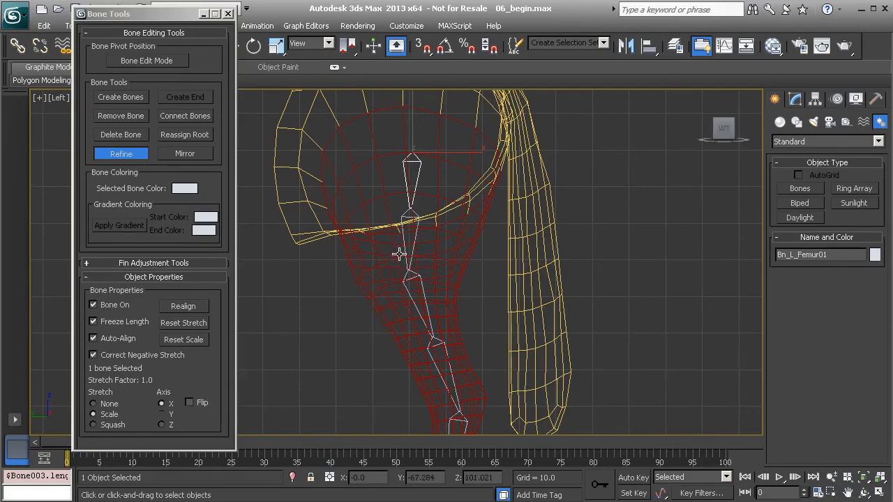
{"action": "scroll", "coordinate": [426, 243], "scroll_direction": "down", "scroll_amount": 5}
{"action": "scroll", "coordinate": [395, 251], "scroll_direction": "down", "scroll_amount": 1}
{"action": "scroll", "coordinate": [413, 299], "scroll_direction": "up", "scroll_amount": 4}
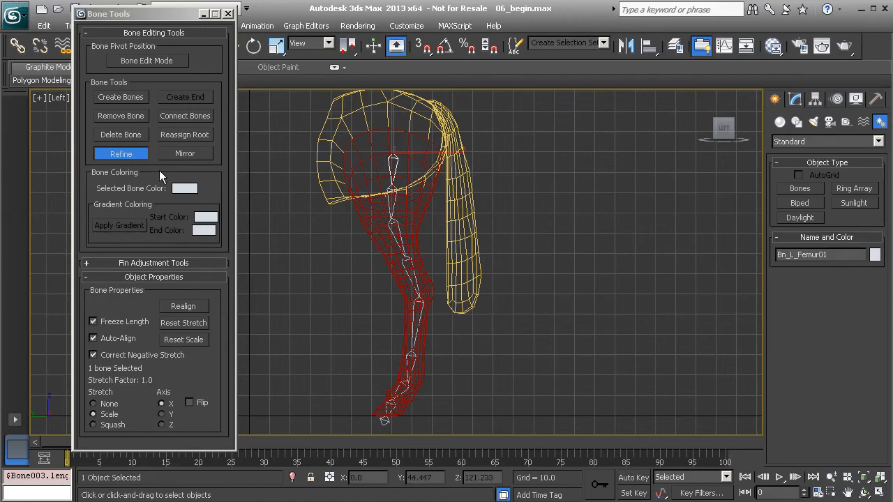
{"action": "left_click", "coordinate": [125, 153]}
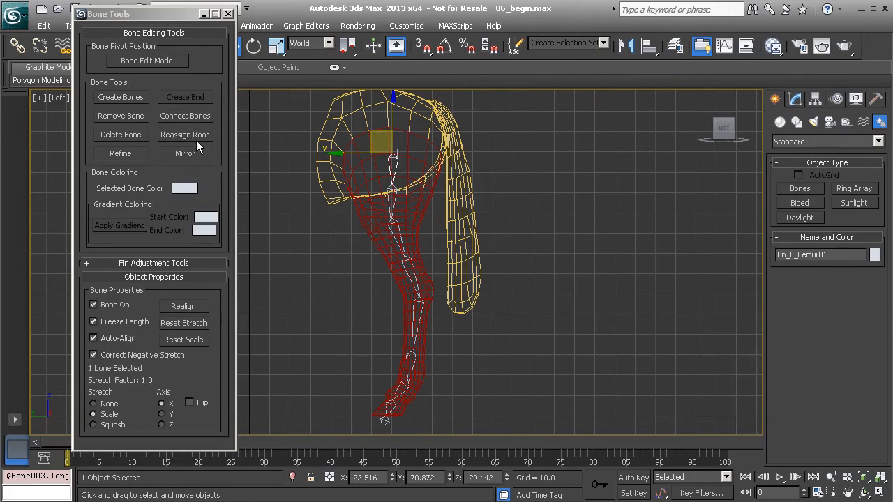
- Make the end nub at the foot the root of the leg chain with Reassign Root
{"action": "left_click", "coordinate": [386, 421]}
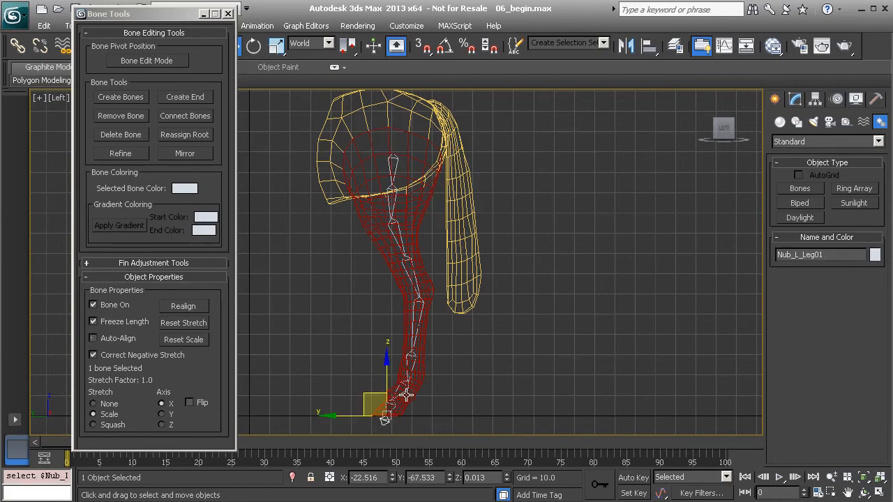
{"action": "left_click", "coordinate": [188, 134]}
{"action": "middle_click_drag", "start_coordinate": [422, 371], "coordinate": [411, 295]}
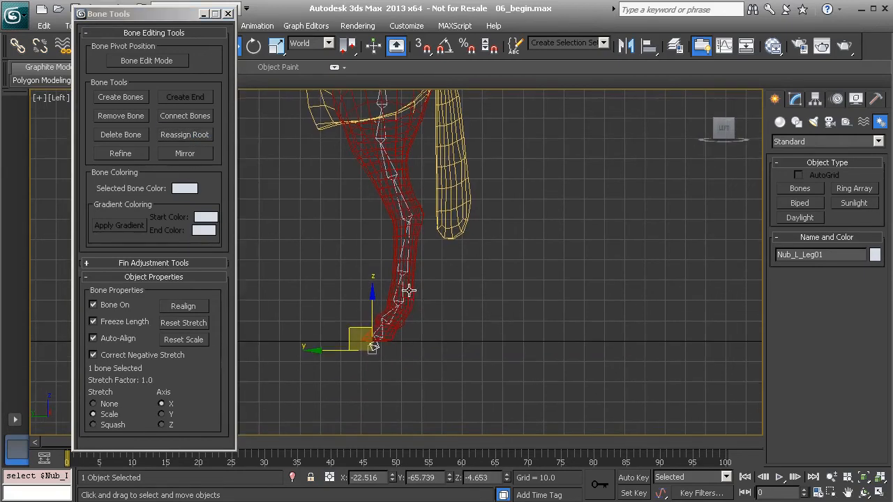
- Test the reversed hierarchy by rotating the nub at the foot, and undo the rotation
{"action": "key", "text": "e"}
{"action": "left_click_drag", "start_coordinate": [410, 316], "coordinate": [450, 362]}
{"action": "key", "text": "ctrl+z"}
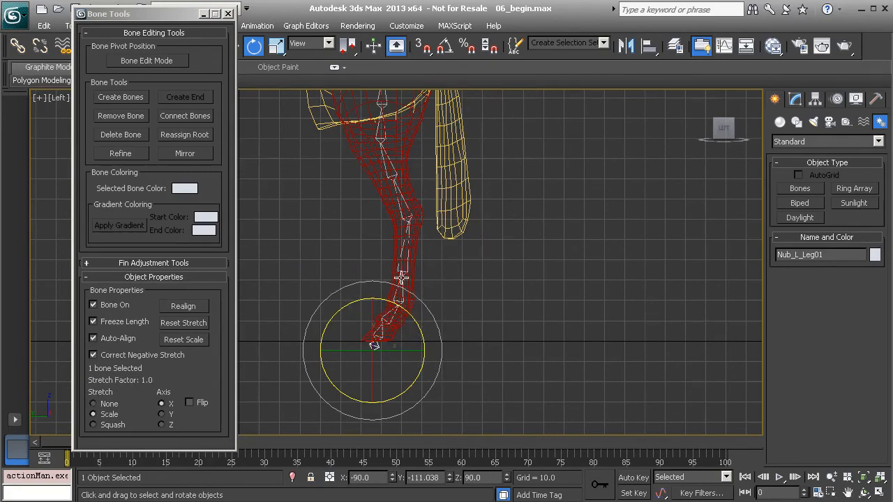
- Make Bone002, the lower half of the split connecting bone, the root of the chain with Reassign Root
{"action": "left_click", "coordinate": [400, 209]}
{"action": "left_click", "coordinate": [399, 209]}
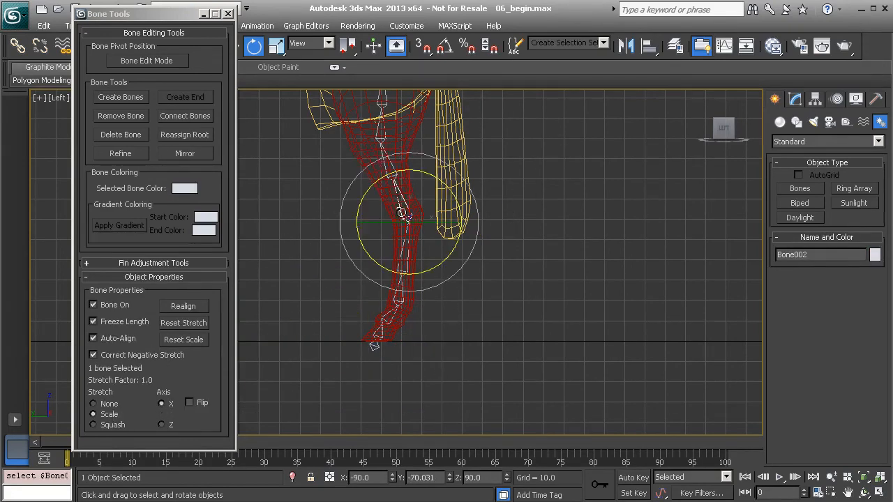
{"action": "left_click", "coordinate": [179, 134]}
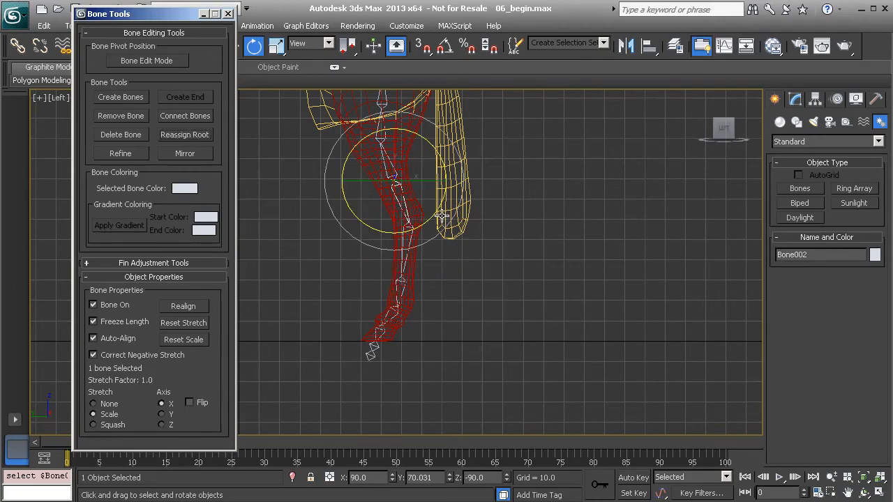
- Test the new mid-chain root by rotating Bone002, and undo the rotation
{"action": "left_click_drag", "start_coordinate": [441, 213], "coordinate": [536, 210]}
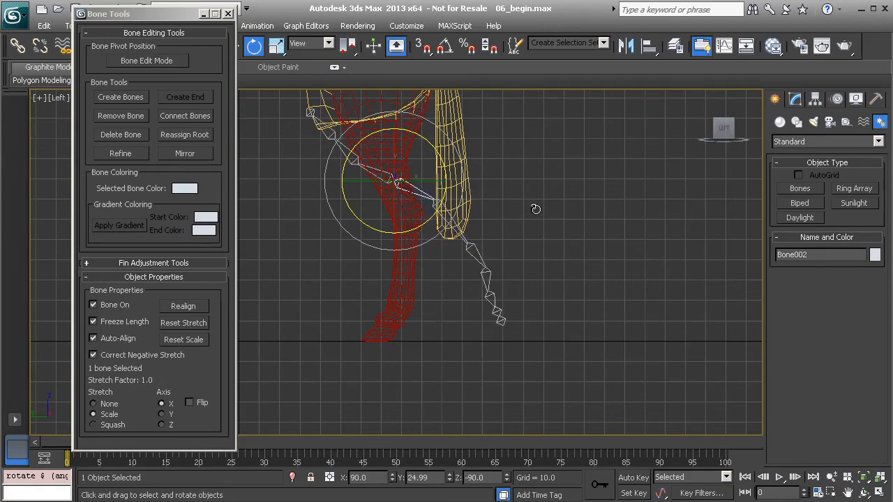
{"action": "key", "text": "ctrl+z"}
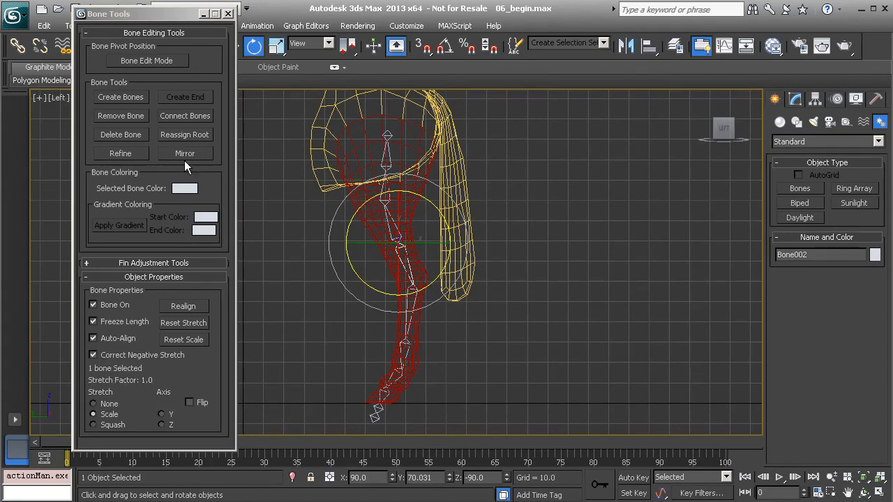
{"action": "middle_click_drag", "start_coordinate": [397, 202], "coordinate": [406, 218]}
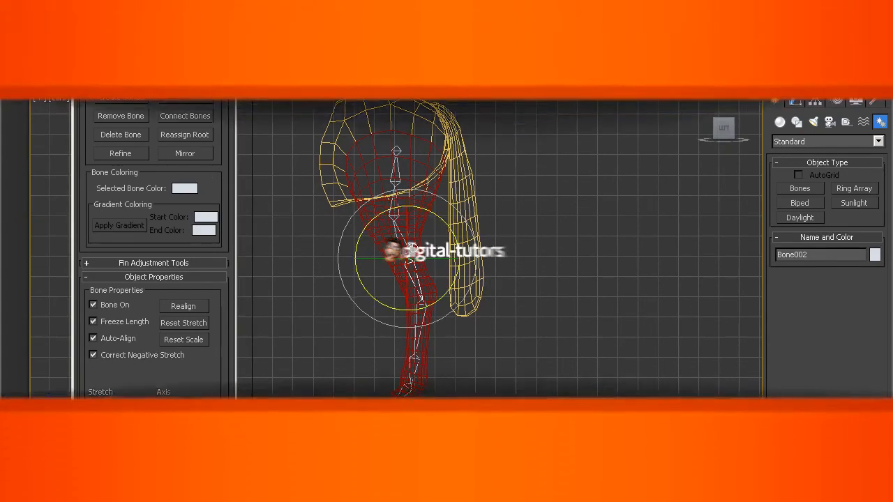